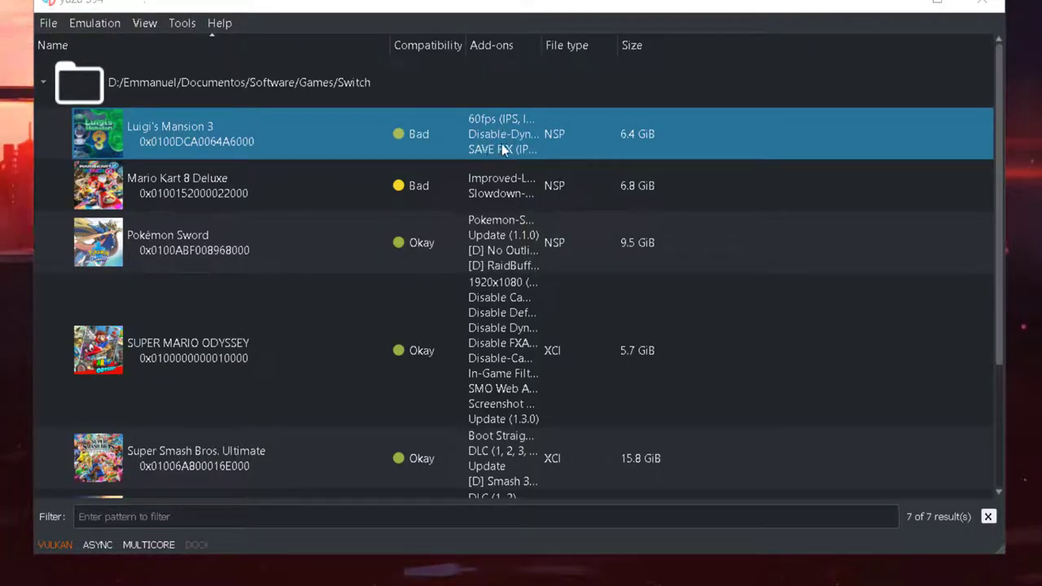
Check the add-ons and version listed in the properties of Luigi's Mansion 3.
{"action": "right_click", "coordinate": [270, 142]}
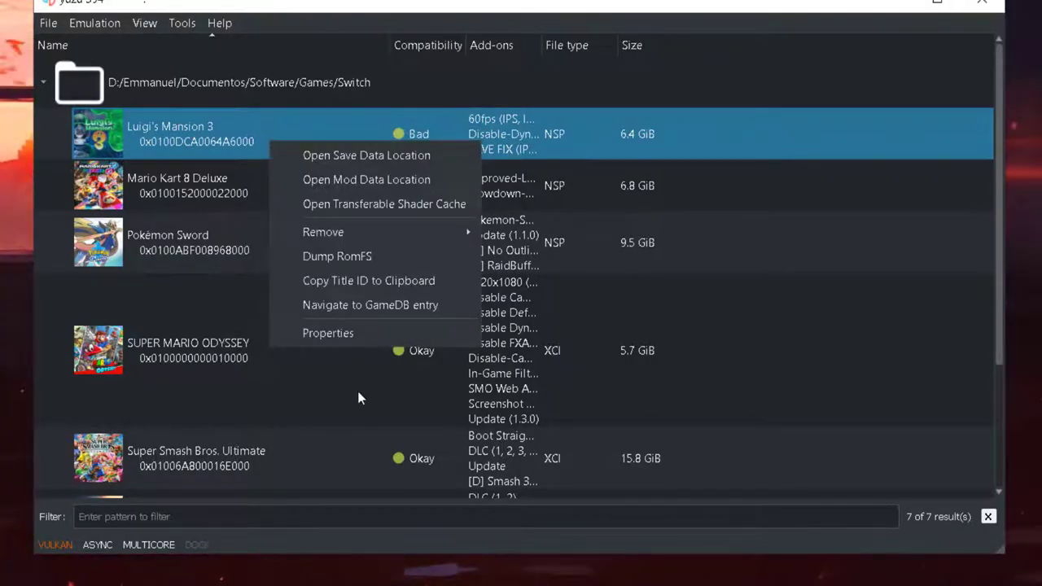
{"action": "left_click", "coordinate": [358, 340]}
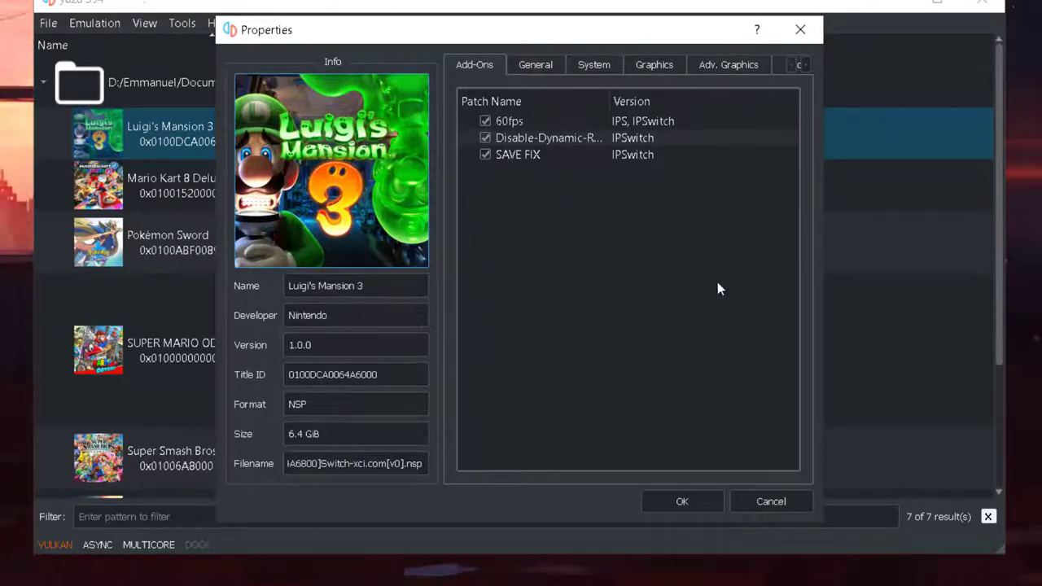
{"action": "left_click", "coordinate": [673, 505]}
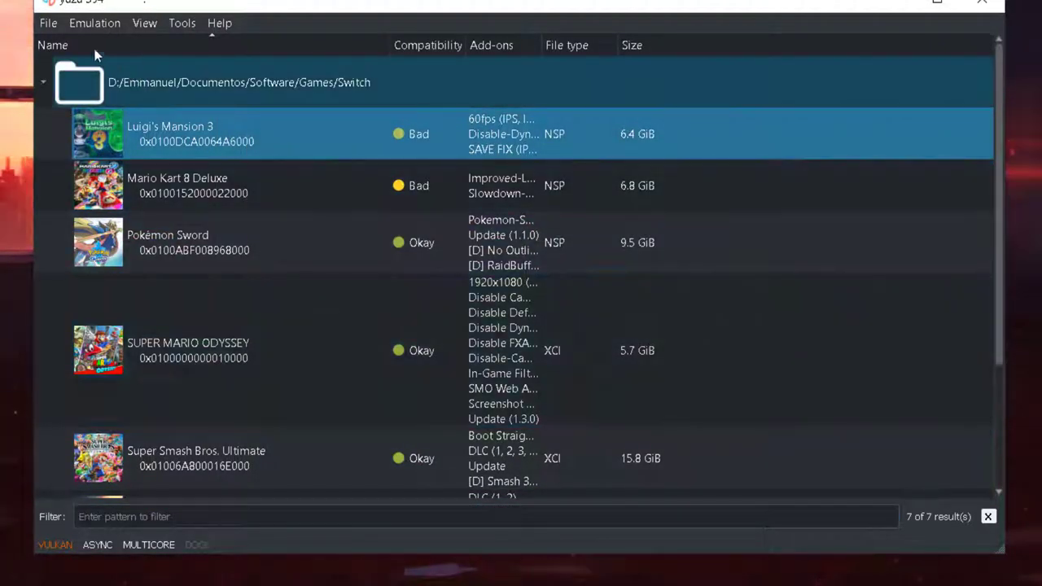
Install the update file Luigis Mansion 3 [0100DCA0064A6800][v1.4.0]v327680.nsp to NAND.
{"action": "left_click", "coordinate": [48, 26]}
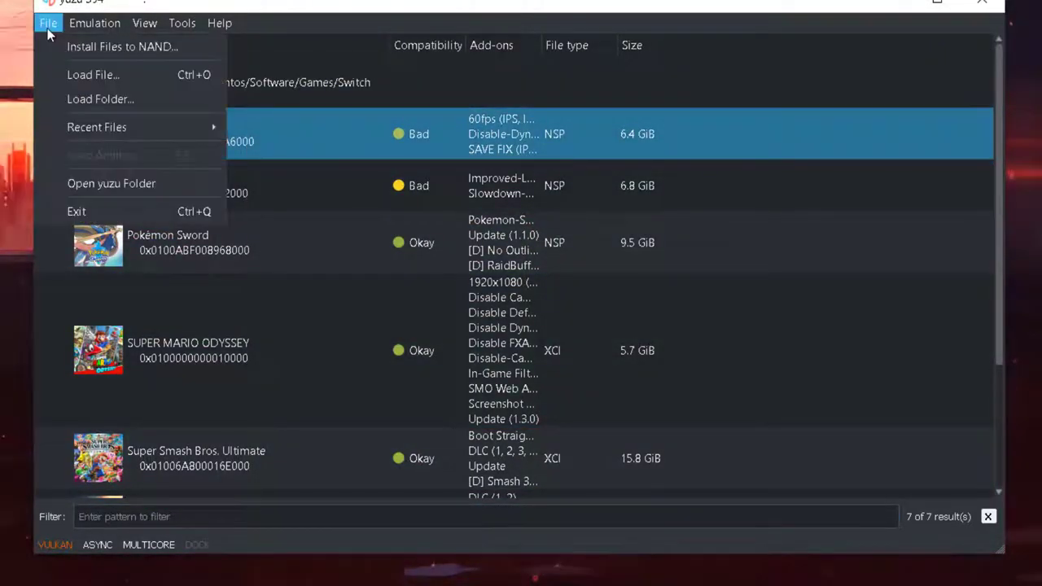
{"action": "left_click", "coordinate": [122, 49]}
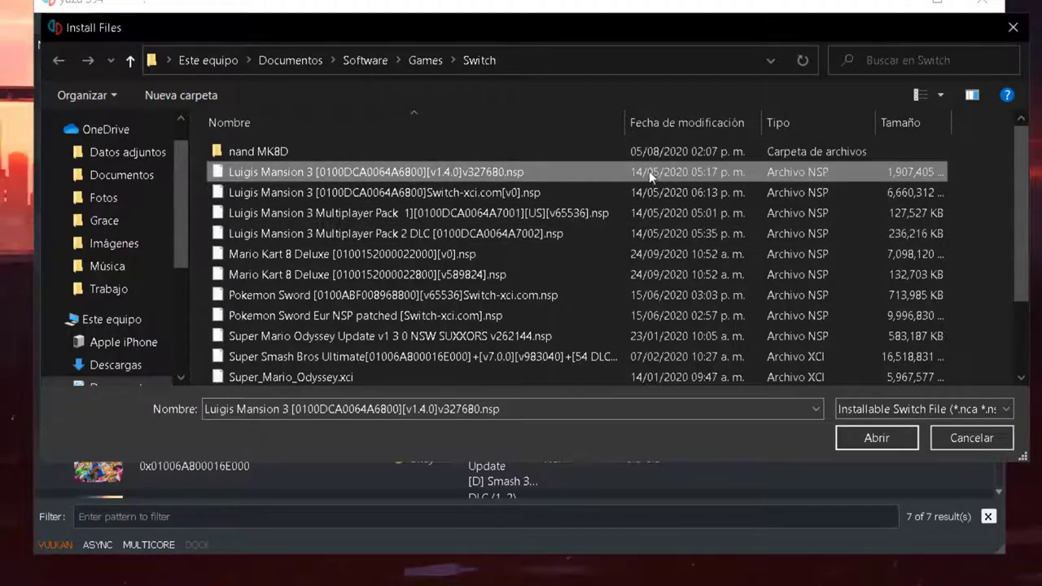
{"action": "left_click", "coordinate": [883, 447]}
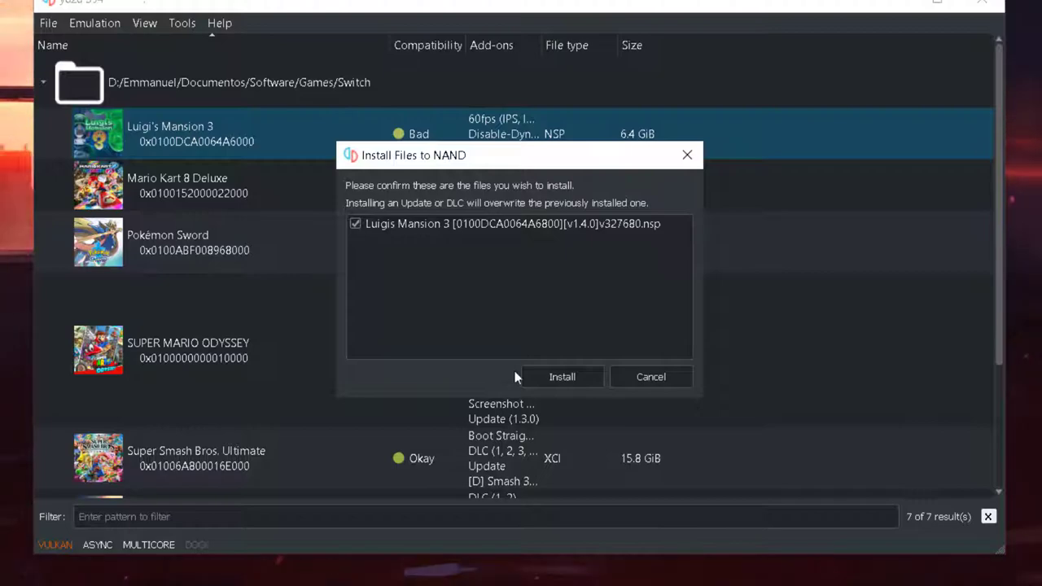
{"action": "left_click", "coordinate": [567, 378]}
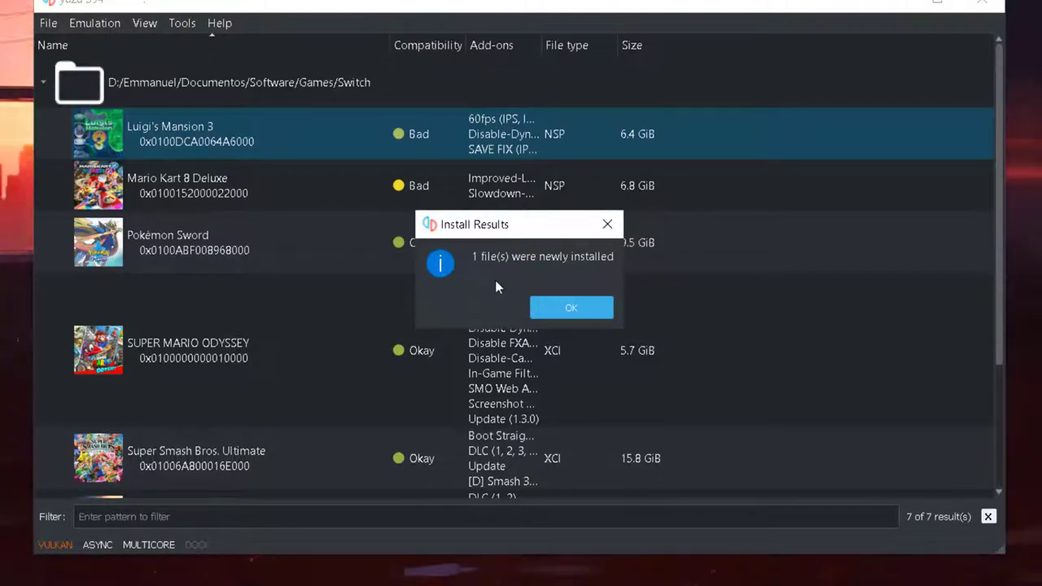
{"action": "left_click", "coordinate": [569, 310]}
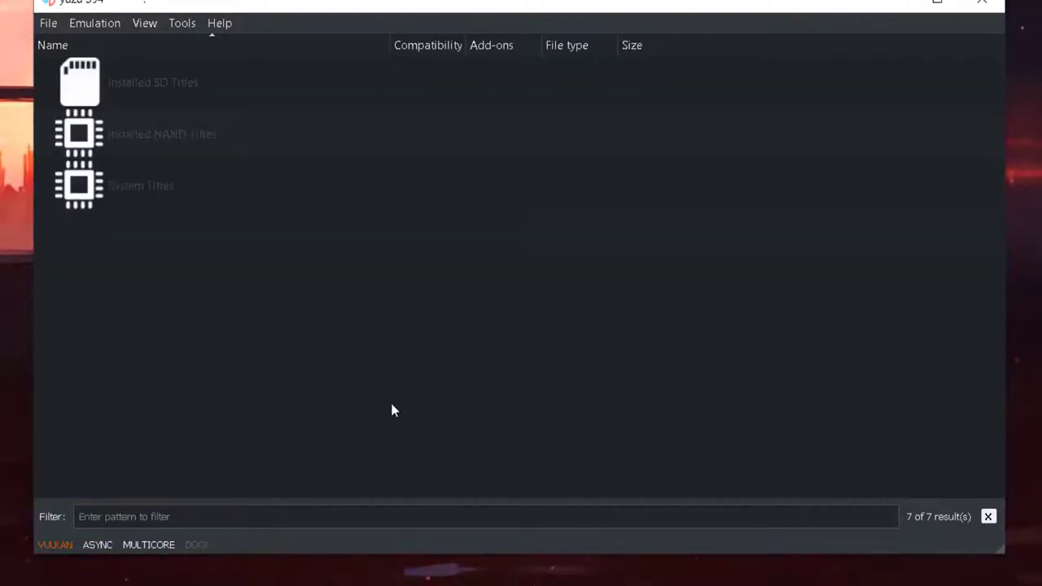
{"action": "scroll", "coordinate": [334, 375], "scroll_direction": "down", "scroll_amount": 2}
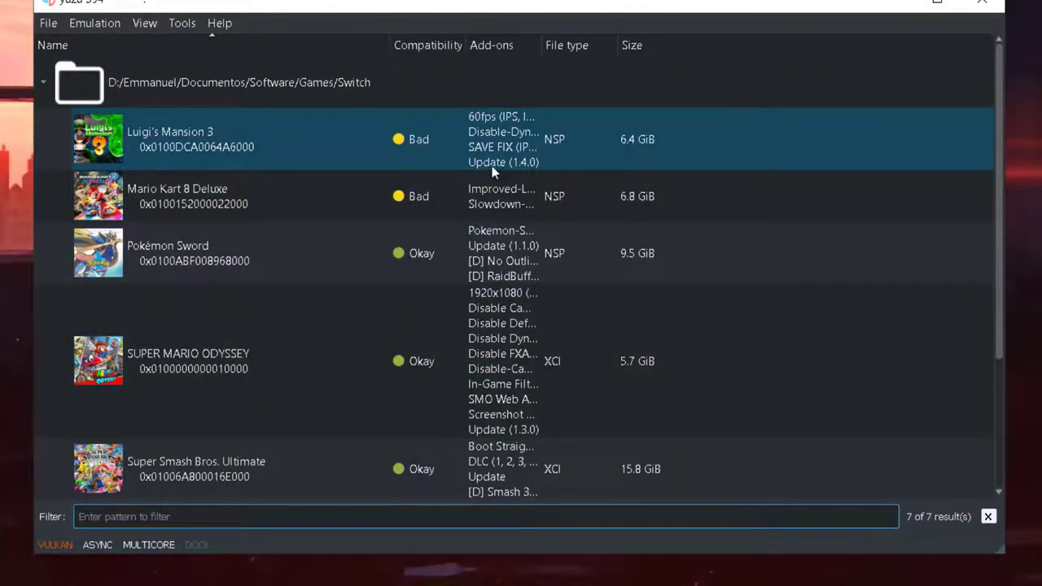
Install the DLC file Luigis Mansion 3 Multiplayer Pack 1][0100DCA0064A7001][US][v65536].nsp to NAND.
{"action": "right_click", "coordinate": [277, 163]}
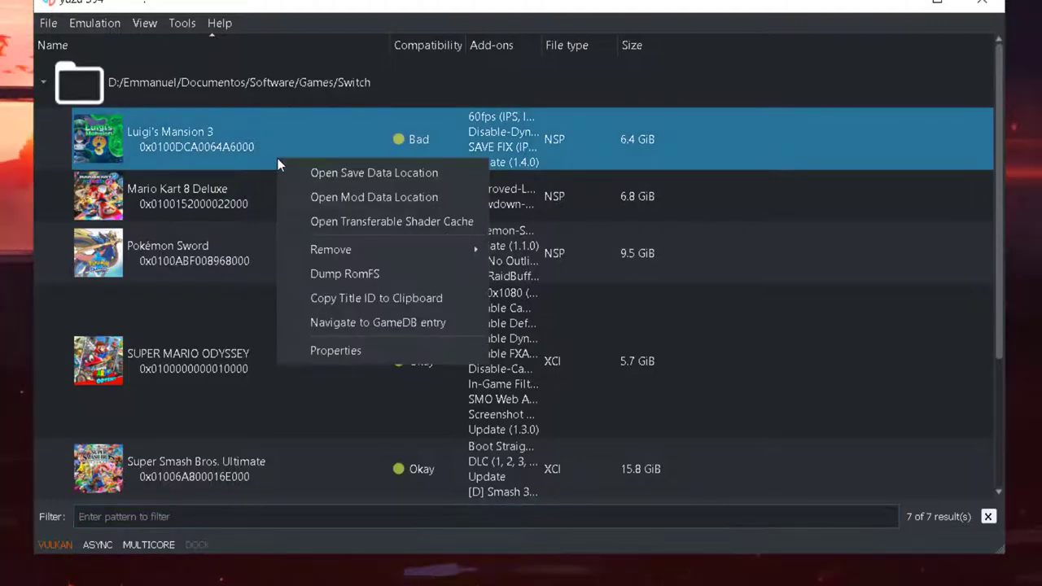
{"action": "left_click", "coordinate": [123, 34]}
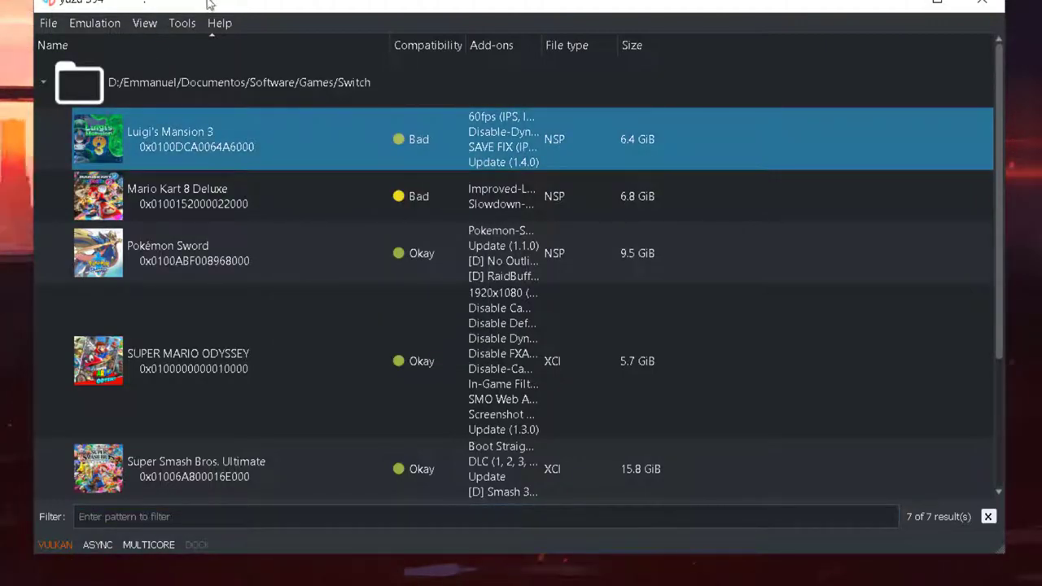
{"action": "left_click", "coordinate": [47, 24]}
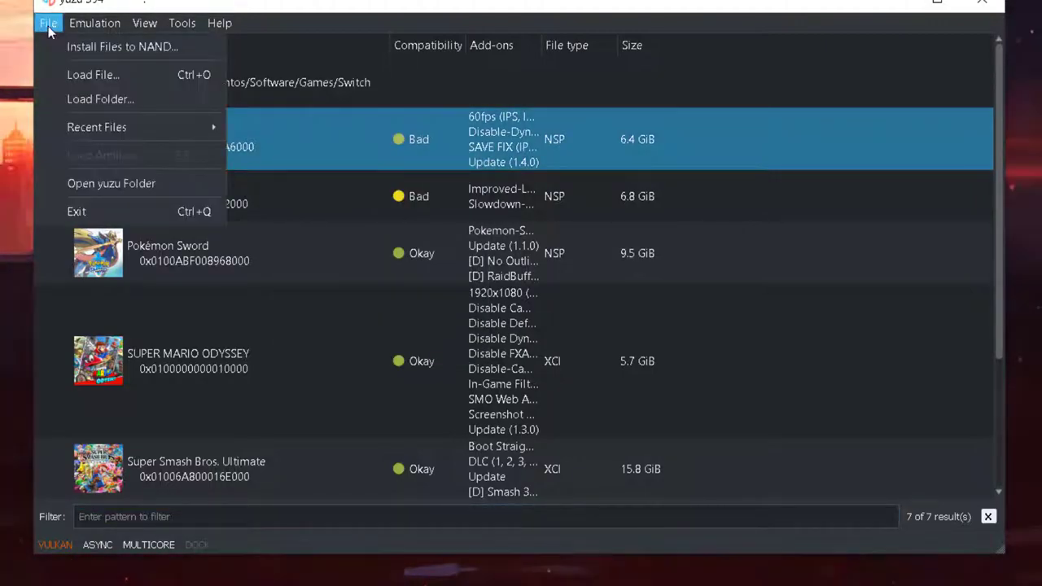
{"action": "left_click", "coordinate": [130, 48]}
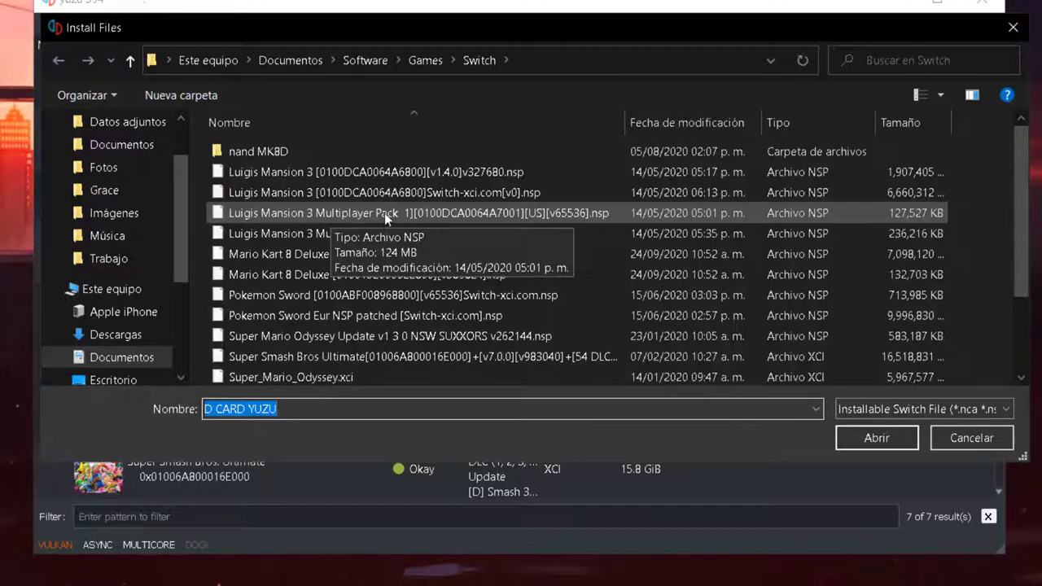
{"action": "left_click", "coordinate": [417, 213]}
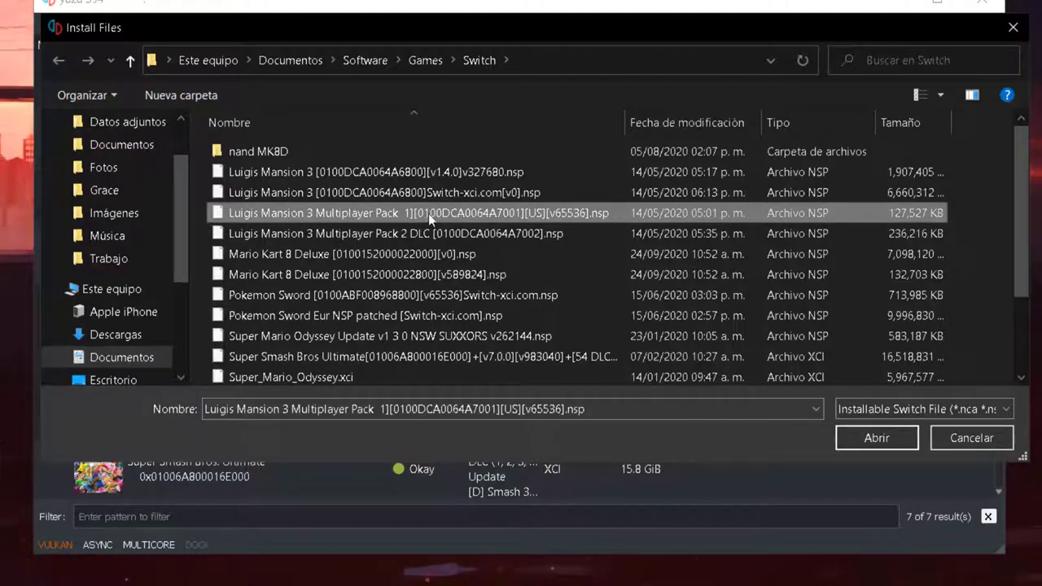
{"action": "left_click", "coordinate": [864, 438]}
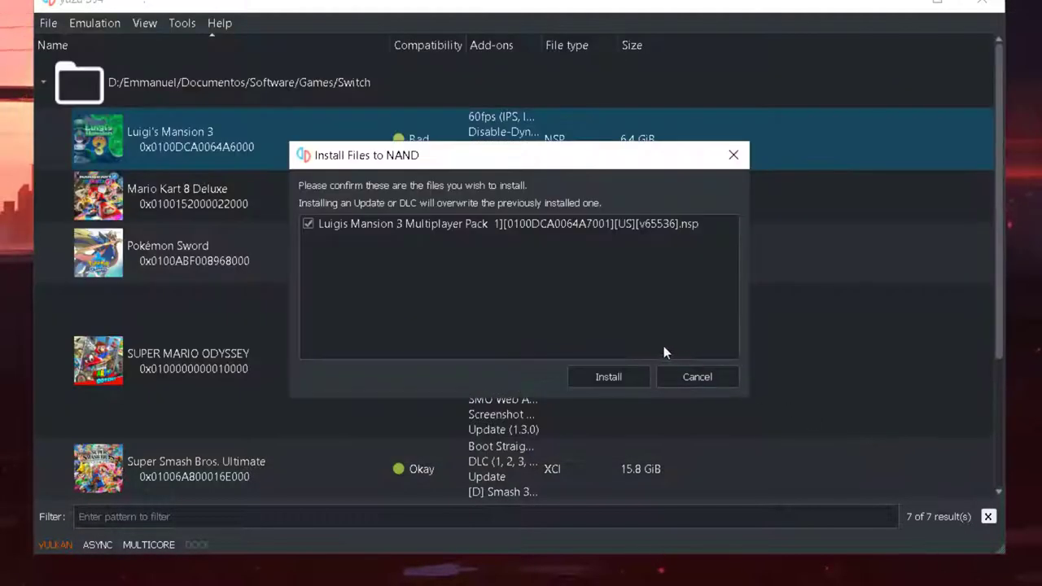
{"action": "left_click", "coordinate": [608, 380]}
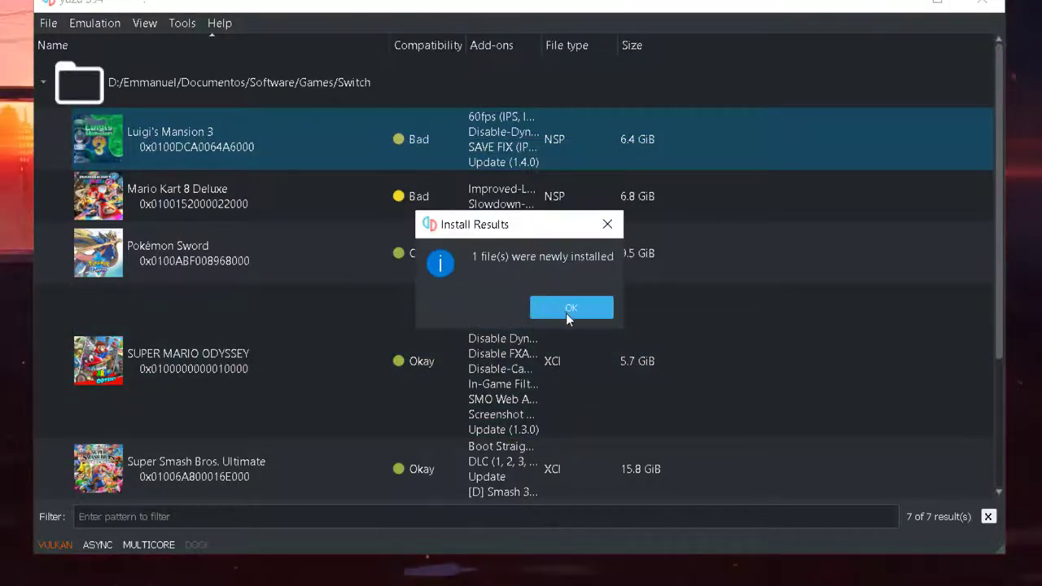
{"action": "left_click", "coordinate": [574, 314]}
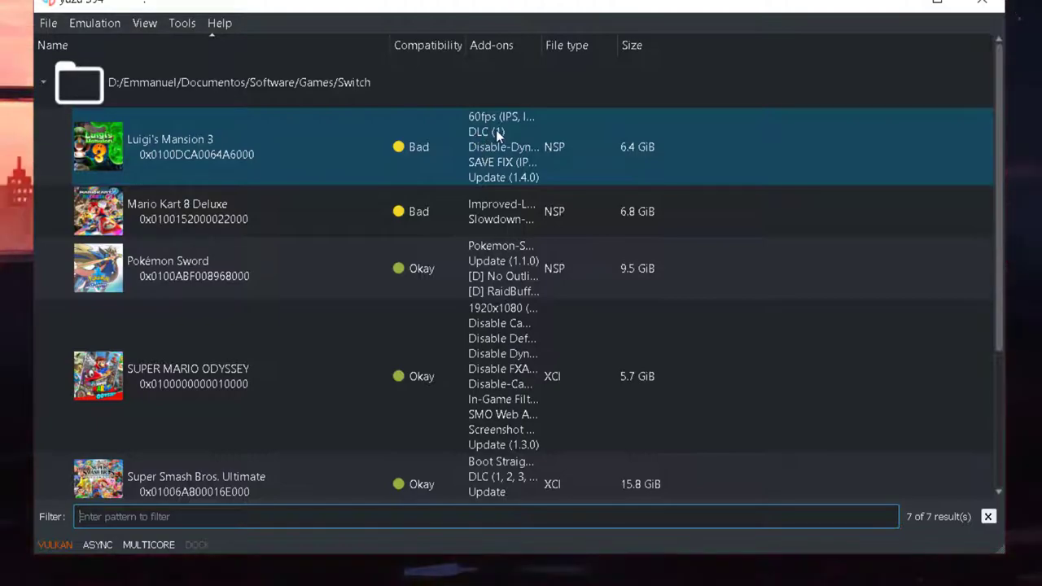
Install the DLC file Luigis Mansion 3 Multiplayer Pack 2 DLC [0100DCA0064A7002].nsp to NAND.
{"action": "right_click", "coordinate": [265, 160]}
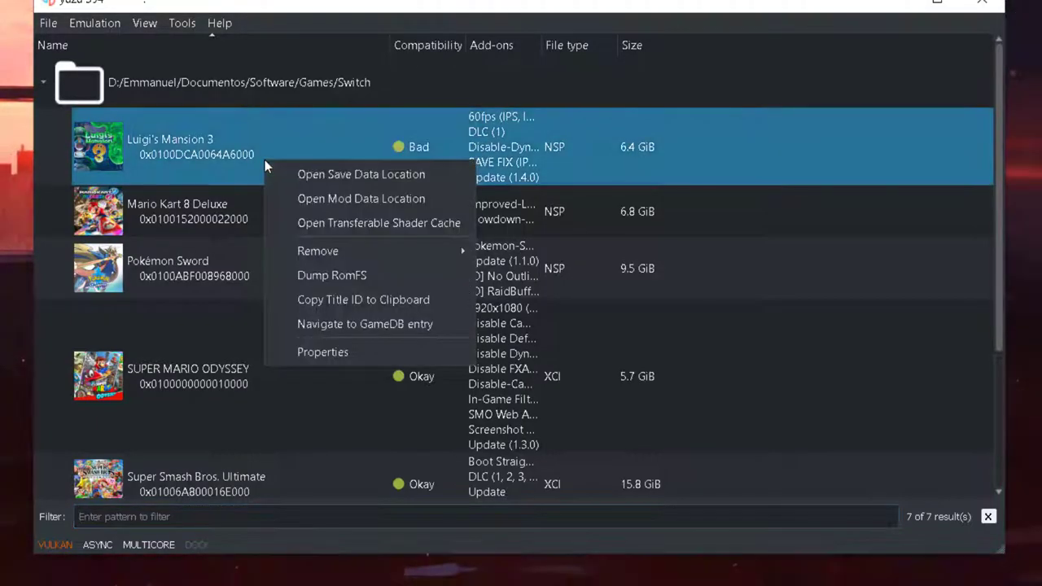
{"action": "left_click", "coordinate": [49, 25]}
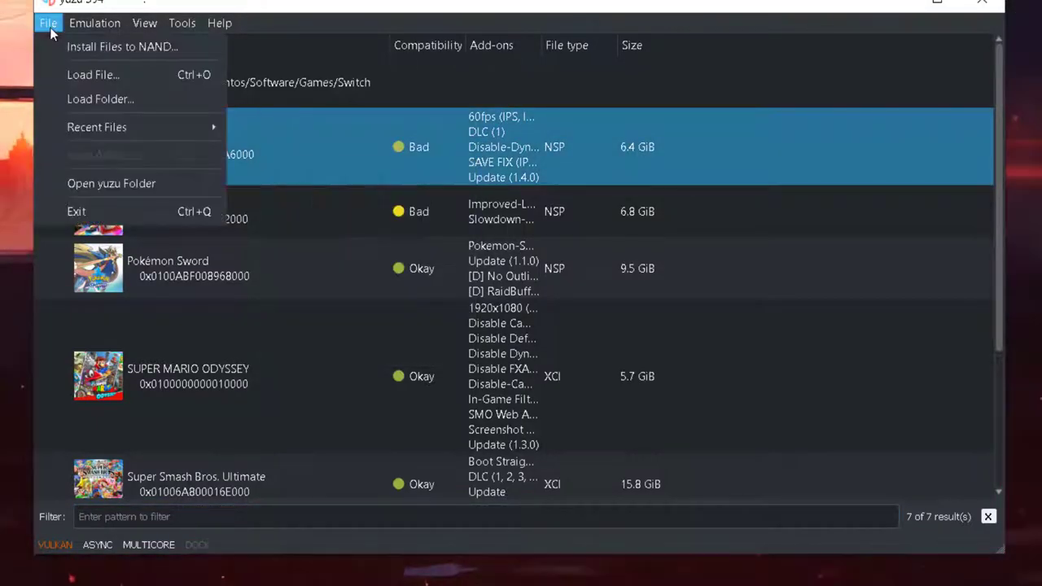
{"action": "left_click", "coordinate": [124, 51]}
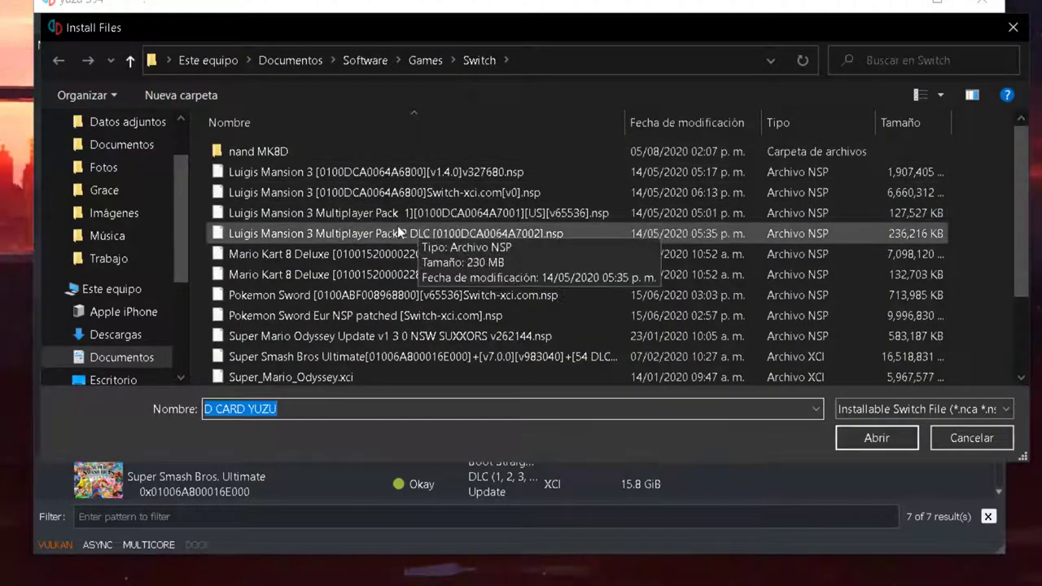
{"action": "left_click", "coordinate": [379, 235]}
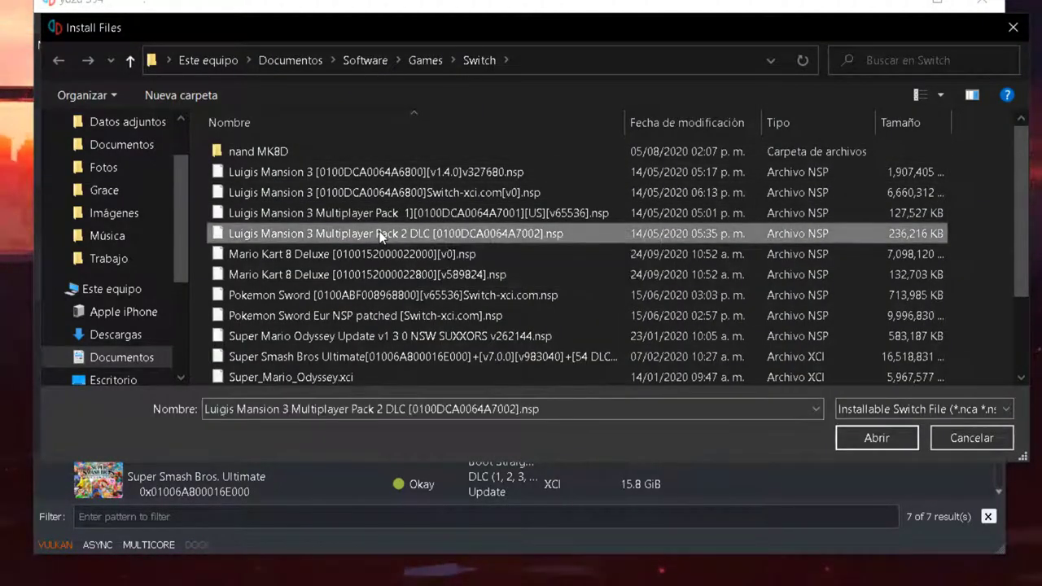
{"action": "left_click", "coordinate": [876, 442]}
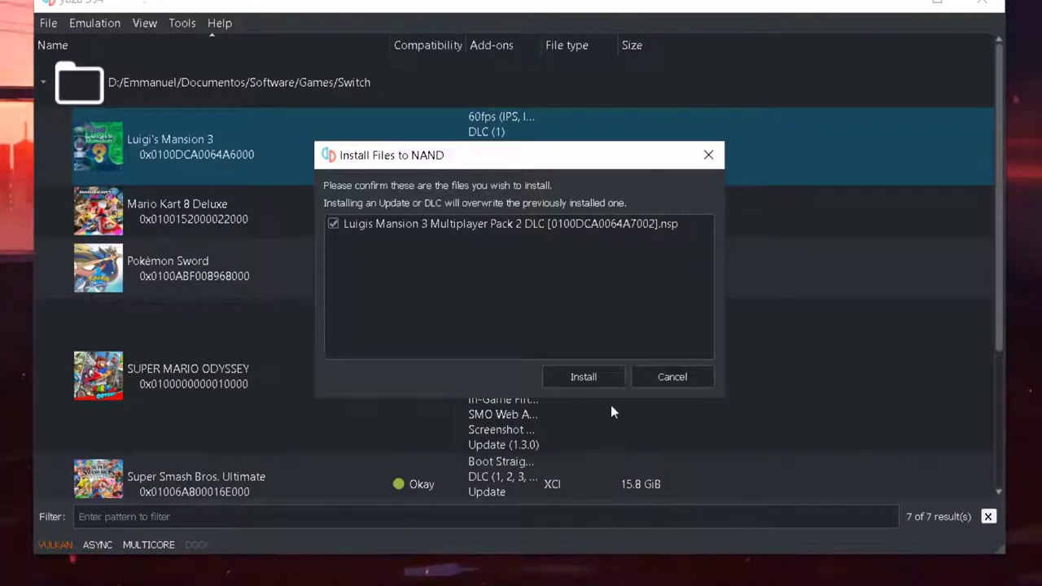
{"action": "left_click", "coordinate": [588, 378]}
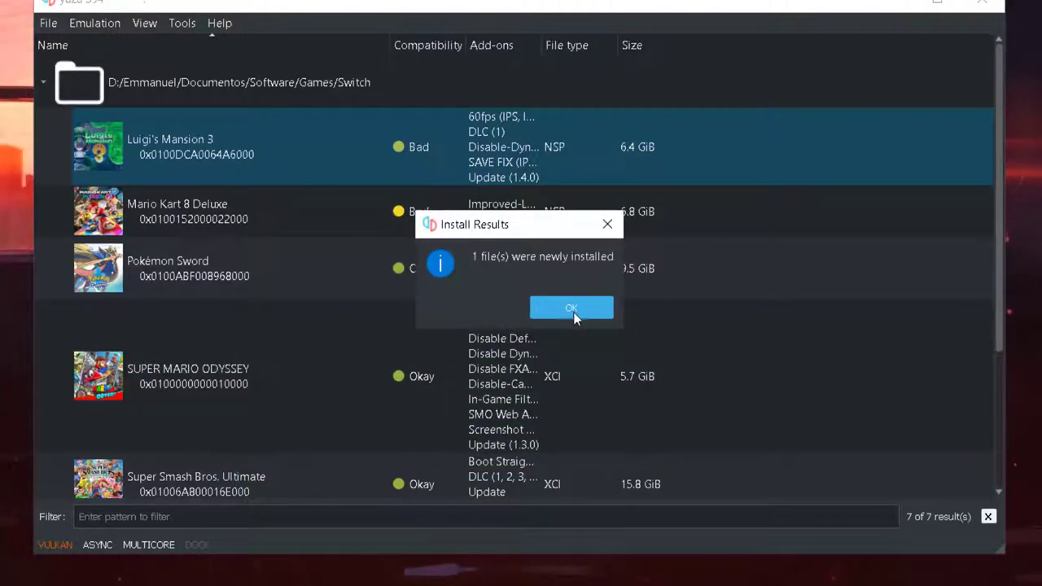
{"action": "left_click", "coordinate": [570, 308]}
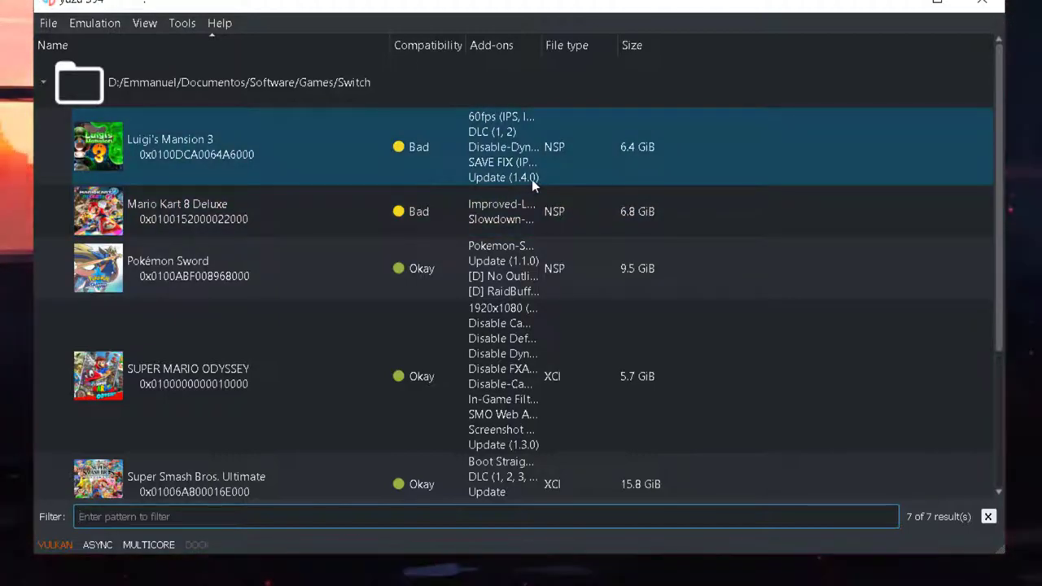
Disable the Update and DLC add-ons in the properties of Luigi's Mansion 3.
{"action": "right_click", "coordinate": [240, 165]}
{"action": "left_click", "coordinate": [310, 359]}
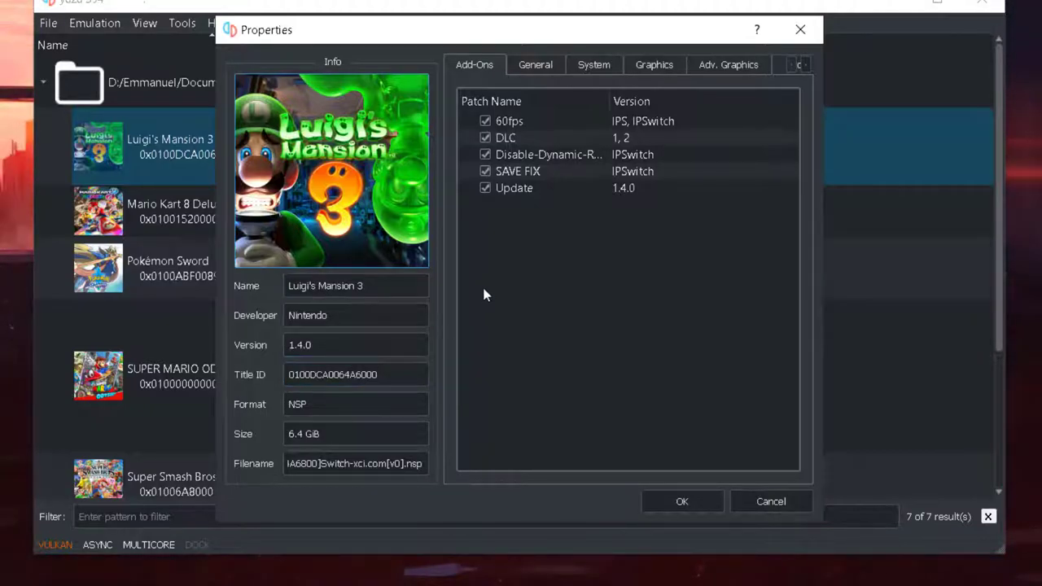
{"action": "left_click", "coordinate": [487, 189]}
{"action": "left_click", "coordinate": [485, 188]}
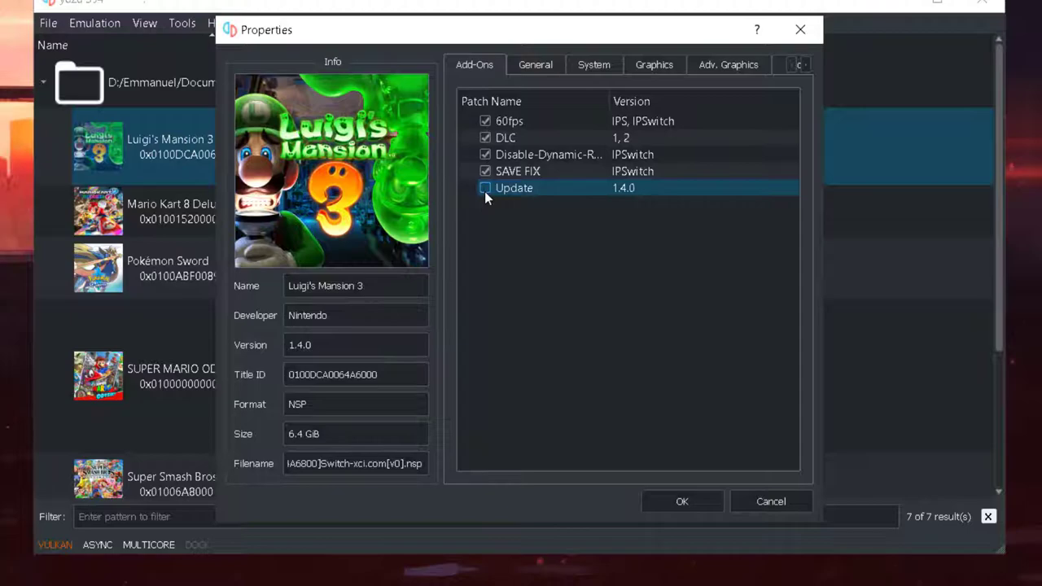
{"action": "left_click", "coordinate": [486, 139]}
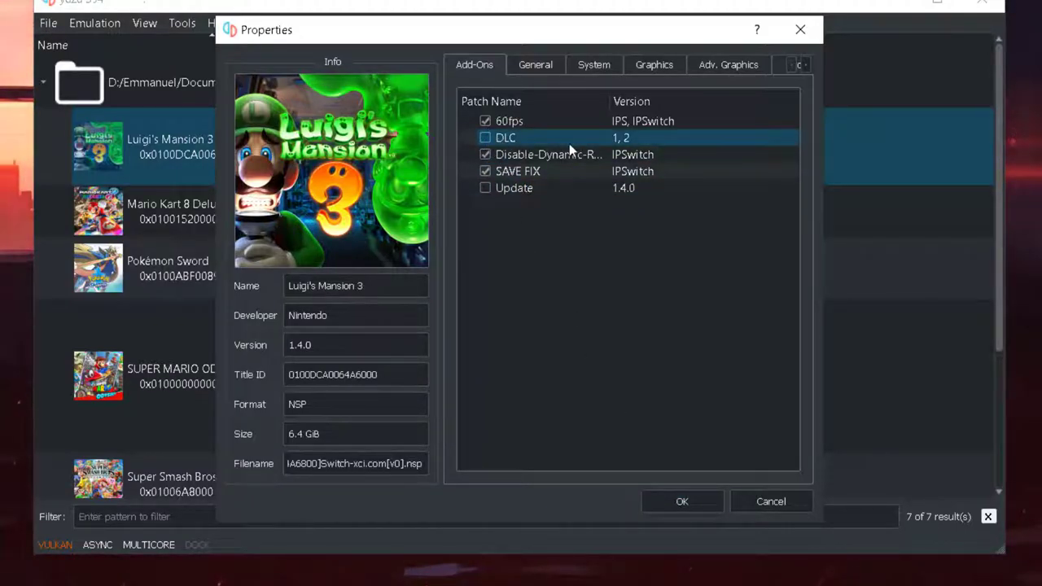
{"action": "left_click", "coordinate": [681, 502]}
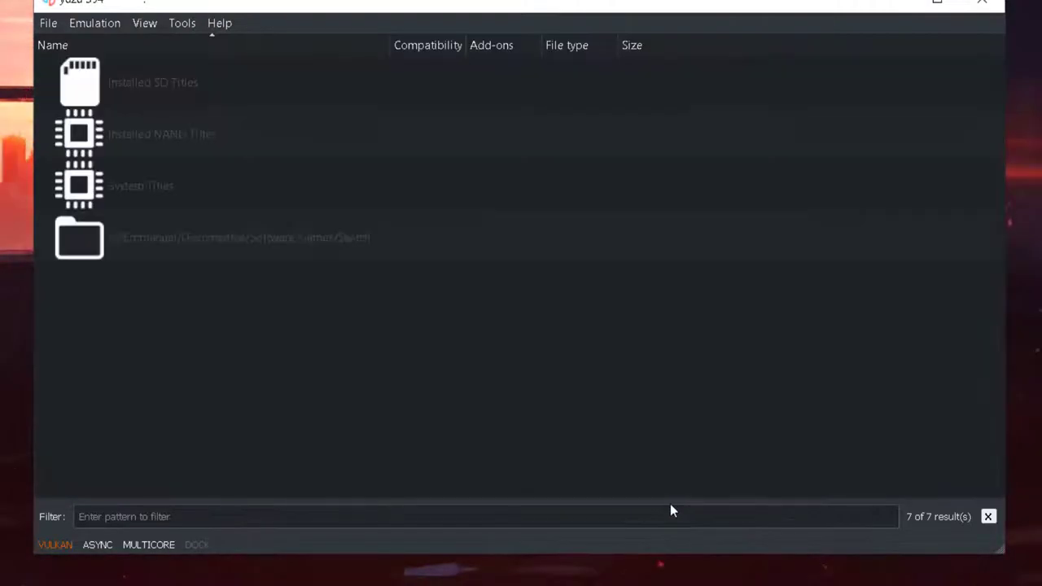
{"action": "left_click", "coordinate": [209, 288]}
{"action": "left_click", "coordinate": [58, 25]}
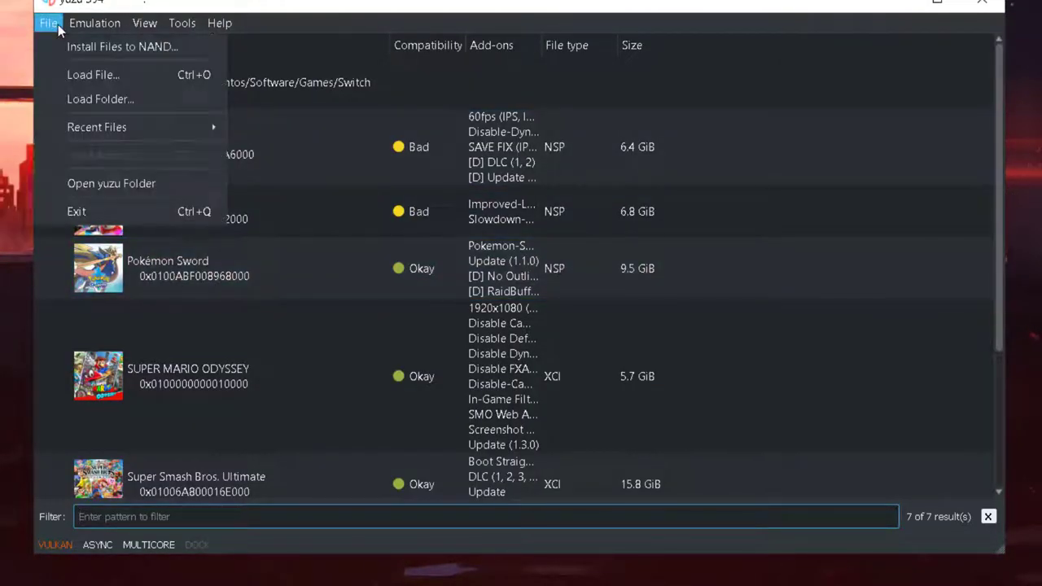
{"action": "key", "text": "Escape"}
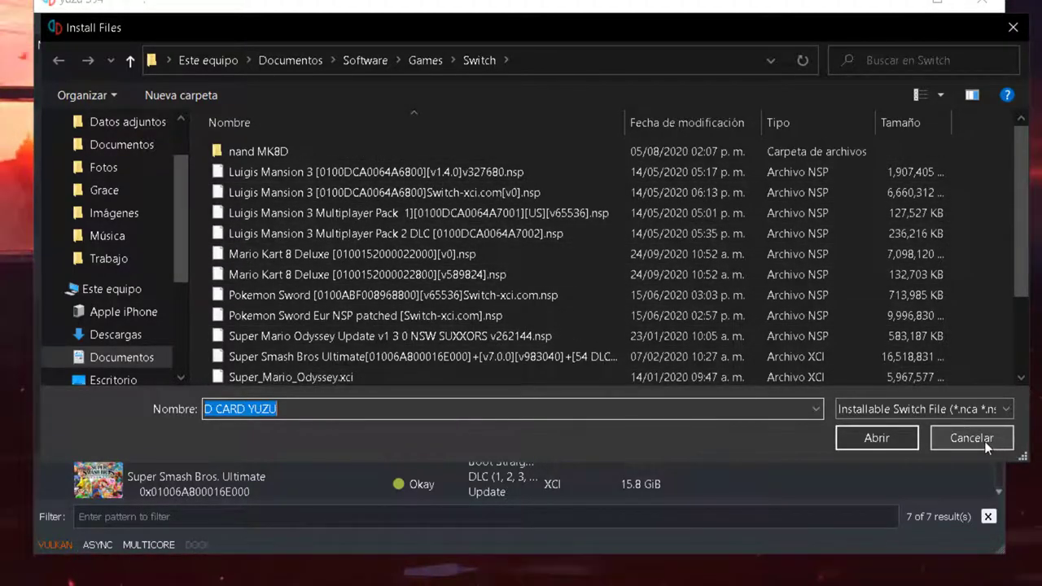
{"action": "left_click", "coordinate": [985, 441]}
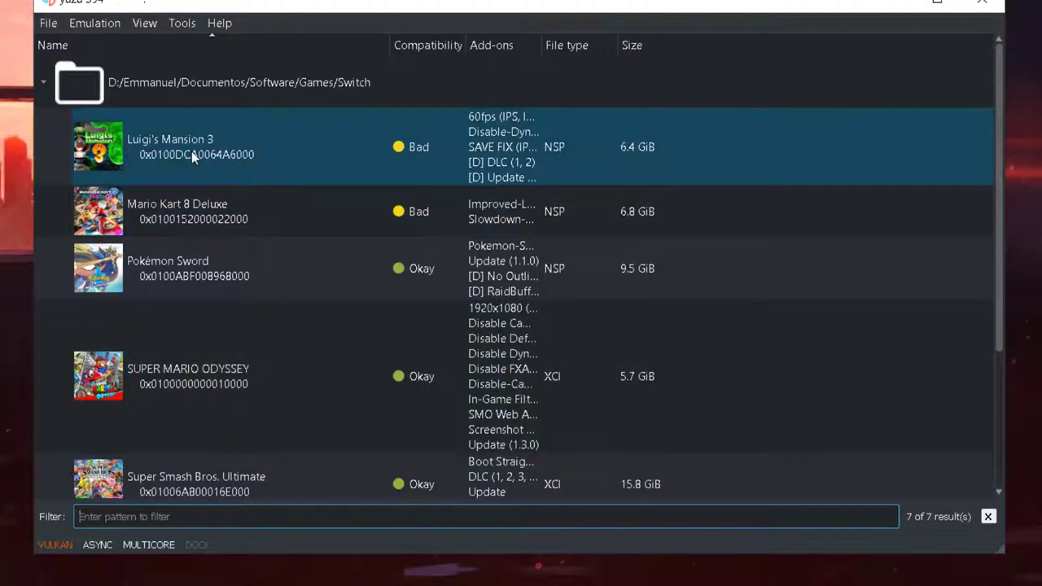
Open the mod data location of Luigi's Mansion 3 and copy its 60fps folder.
{"action": "right_click", "coordinate": [198, 150]}
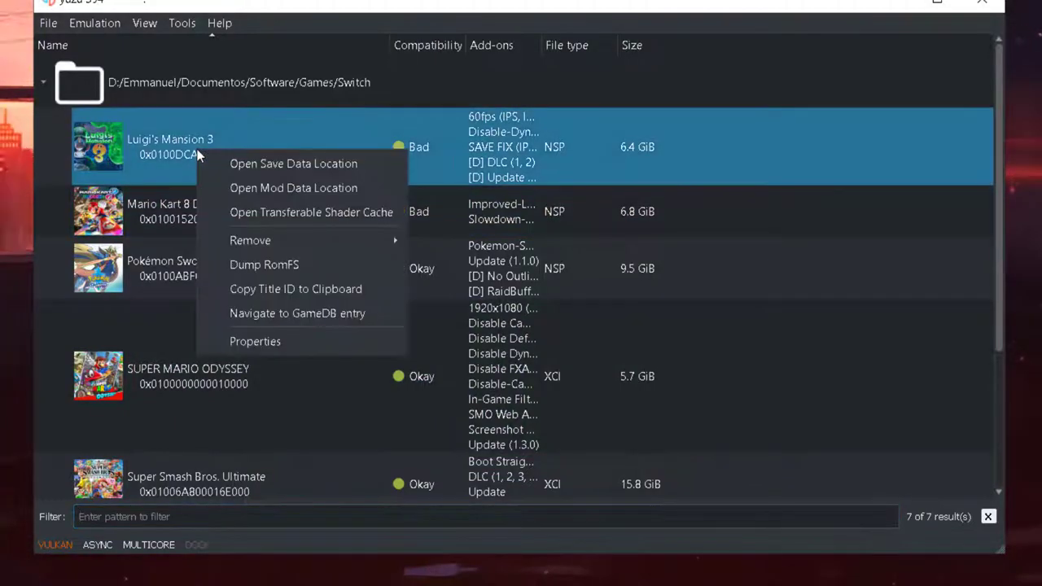
{"action": "left_click", "coordinate": [273, 190]}
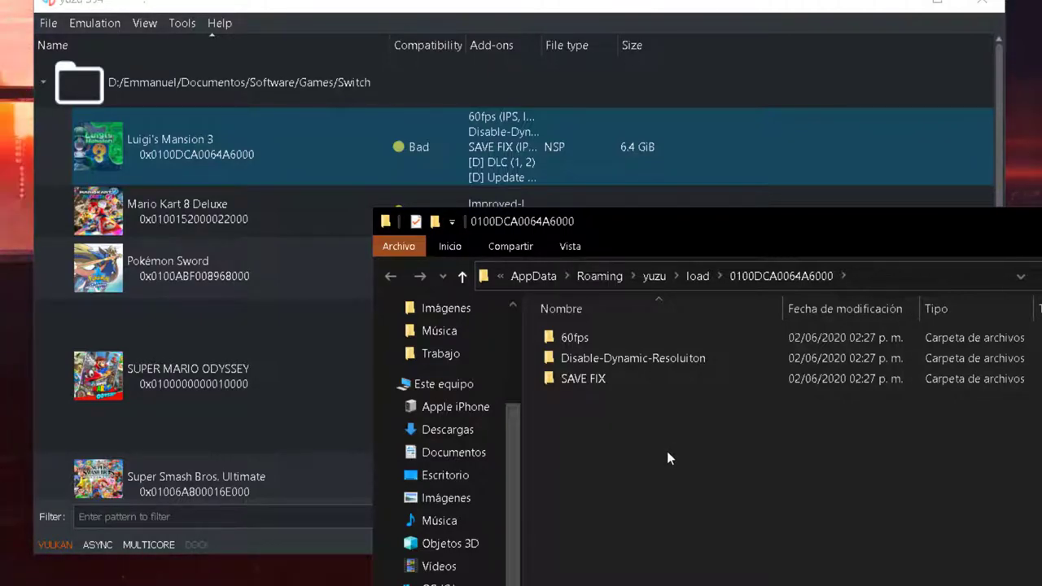
{"action": "right_click", "coordinate": [572, 340]}
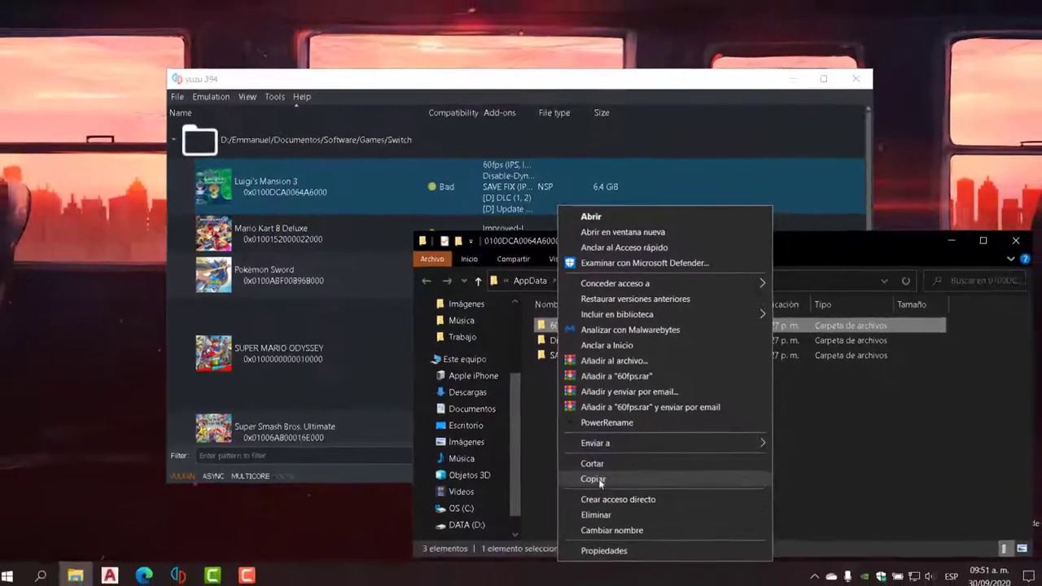
{"action": "left_click", "coordinate": [621, 548]}
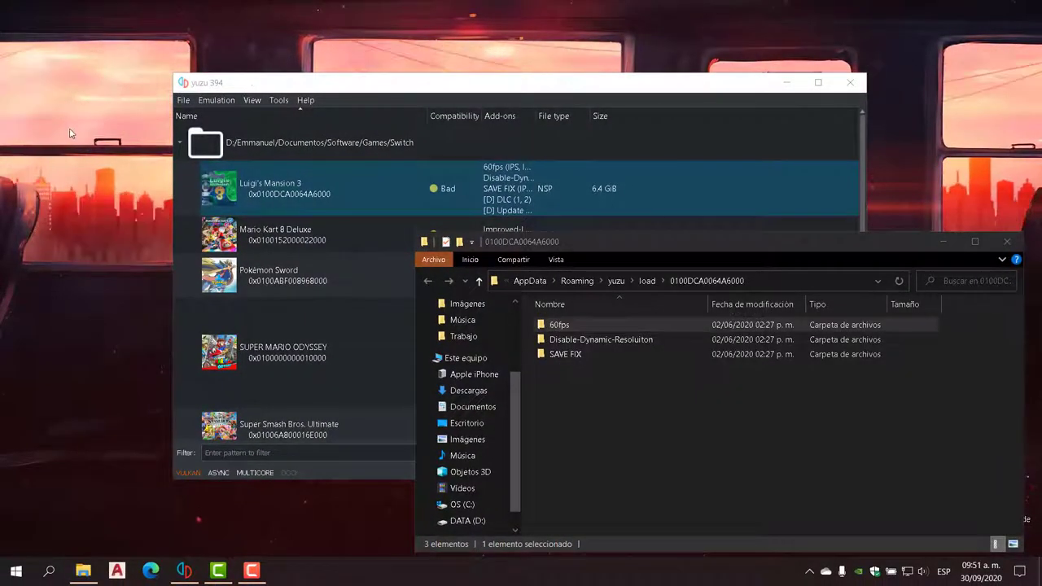
Paste the 60fps folder onto the desktop and copy it from there into the 0100DCA0064A6000 mod folder, replacing the existing files.
{"action": "right_click", "coordinate": [52, 103]}
{"action": "left_click", "coordinate": [85, 157]}
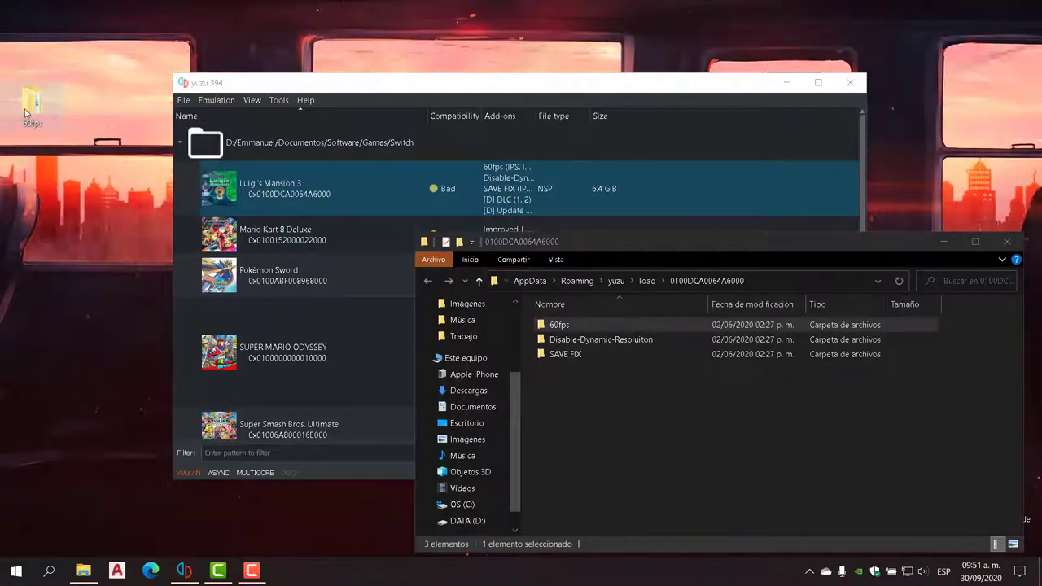
{"action": "left_click_drag", "start_coordinate": [33, 111], "coordinate": [564, 419]}
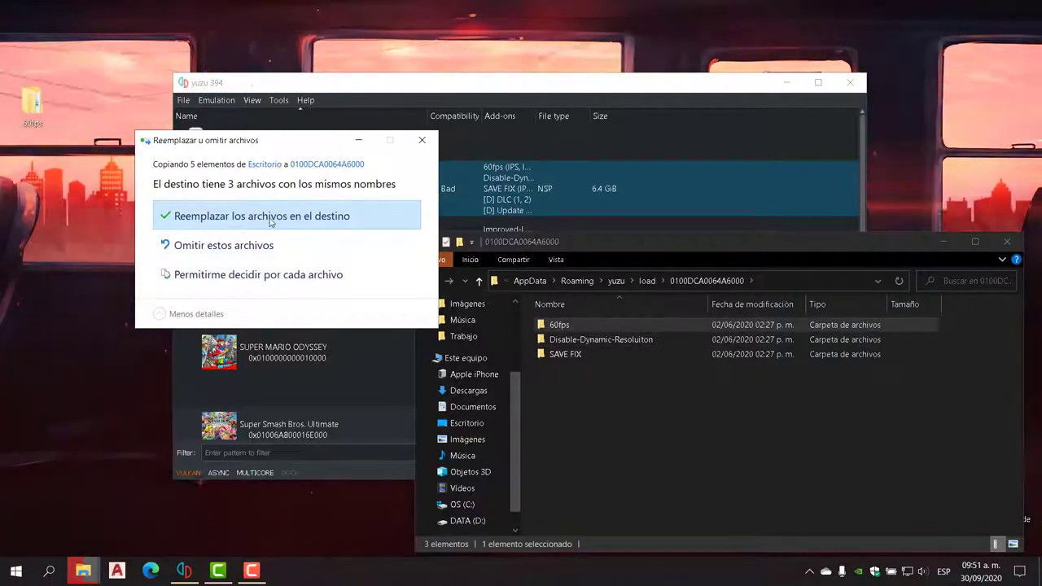
{"action": "left_click", "coordinate": [259, 216]}
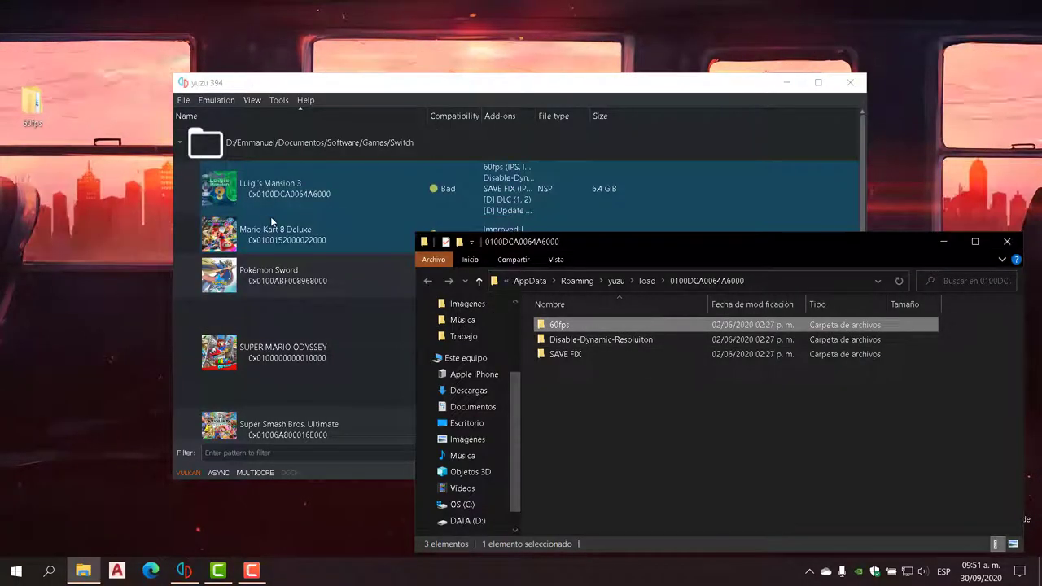
{"action": "left_click", "coordinate": [608, 412]}
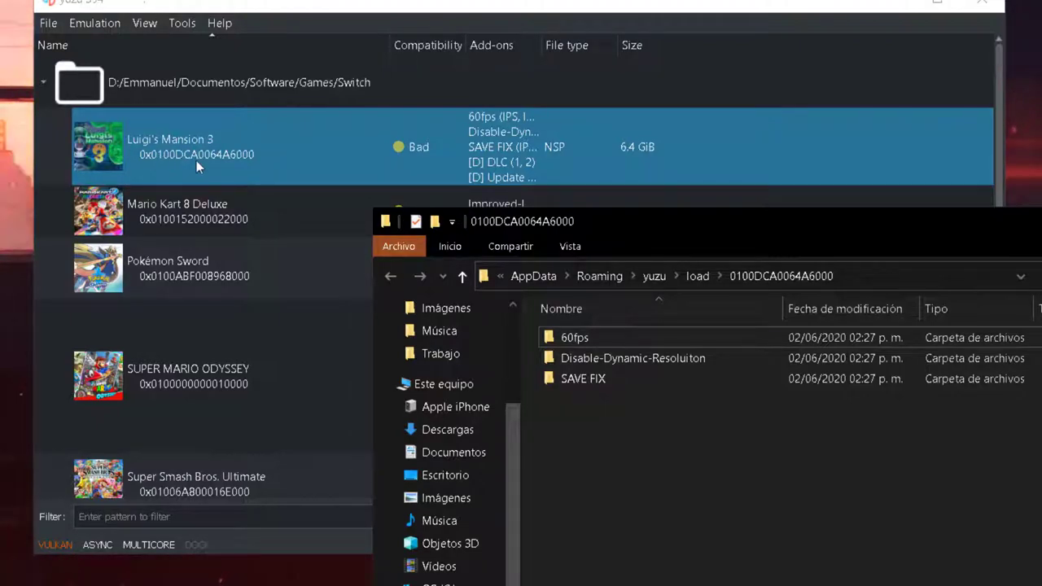
{"action": "left_click", "coordinate": [773, 407]}
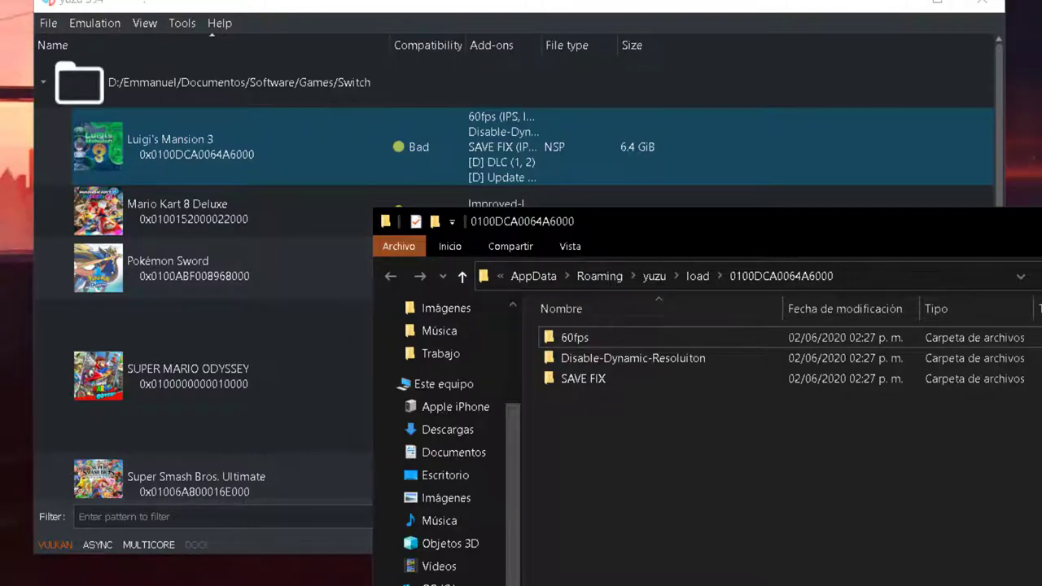
{"action": "key", "text": "alt+F4"}
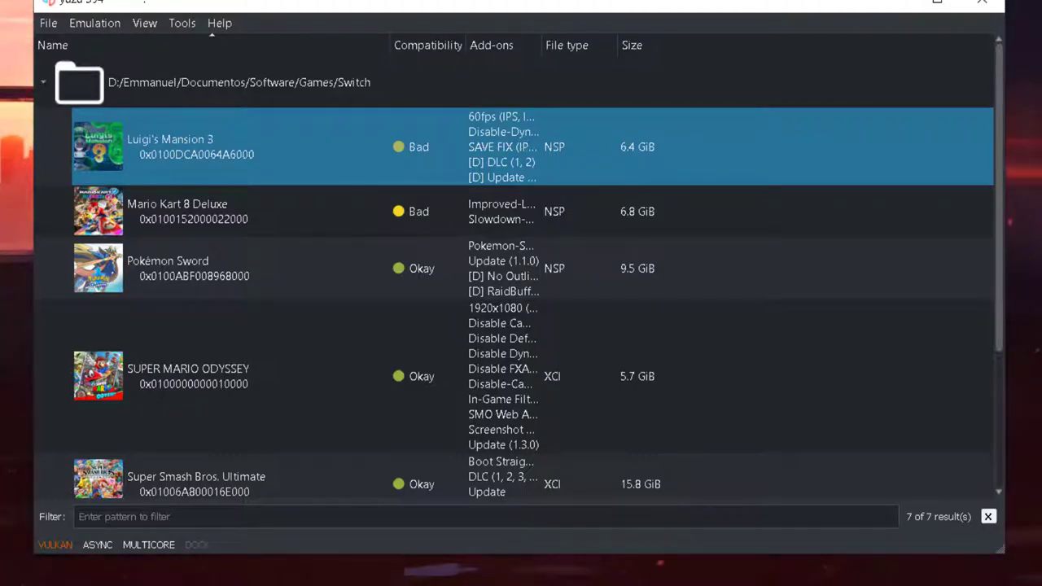
View the transferable shader cache files of Luigi's Mansion 3 and close their folder window.
{"action": "right_click", "coordinate": [201, 149]}
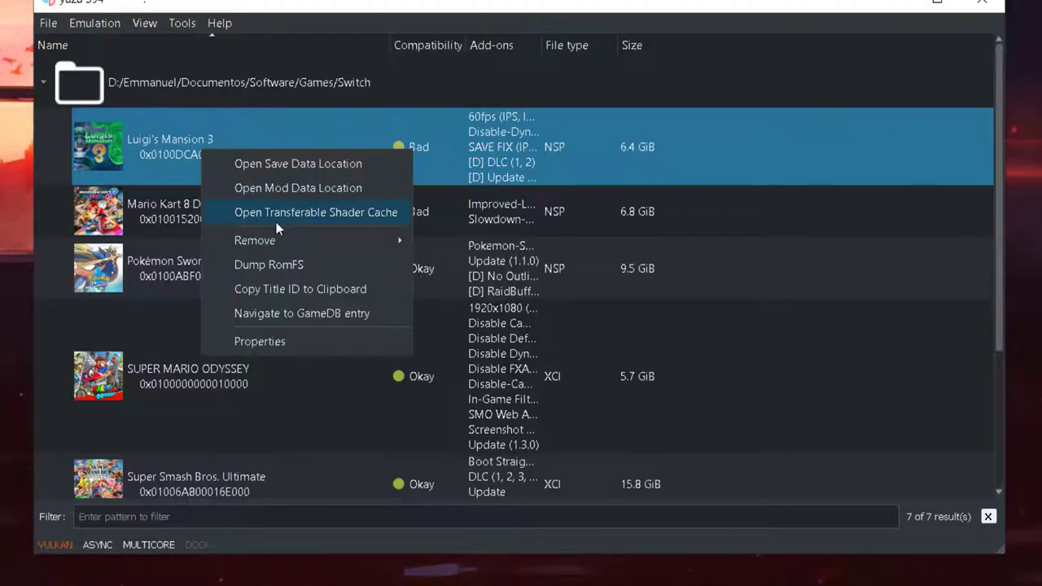
{"action": "left_click", "coordinate": [328, 215]}
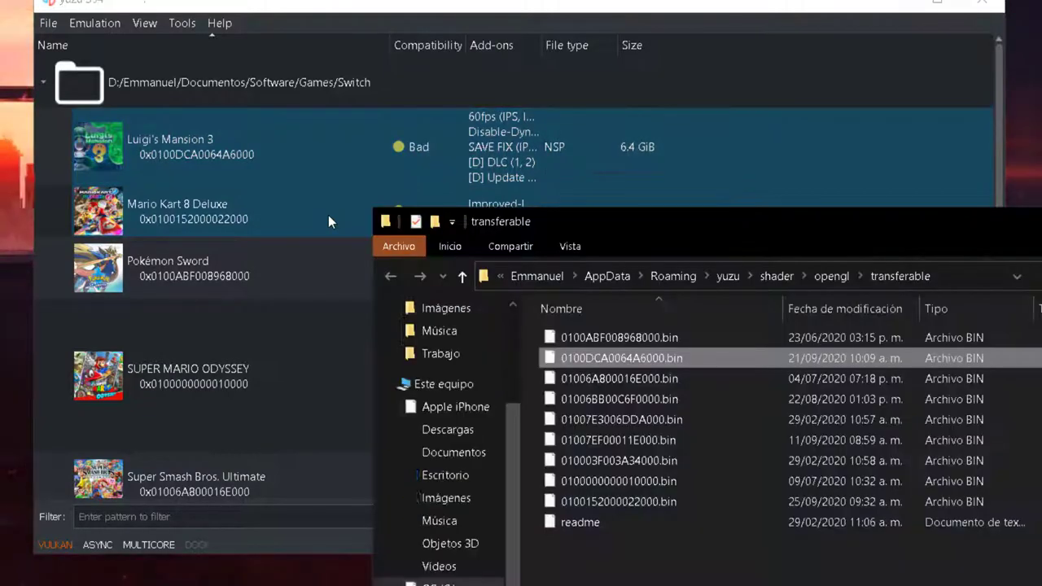
{"action": "left_click_drag", "start_coordinate": [870, 232], "coordinate": [793, 192]}
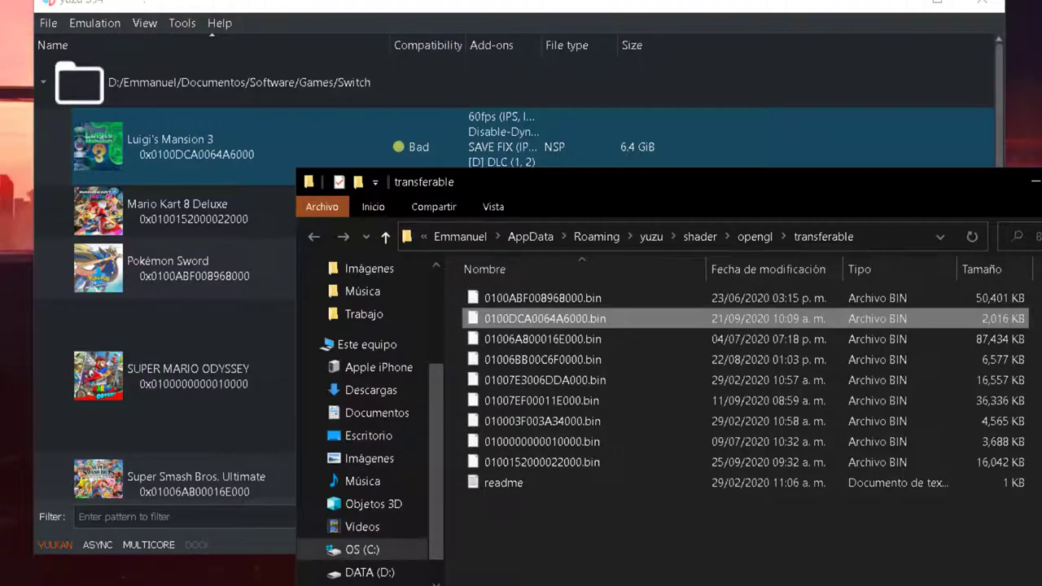
{"action": "left_click", "coordinate": [616, 562]}
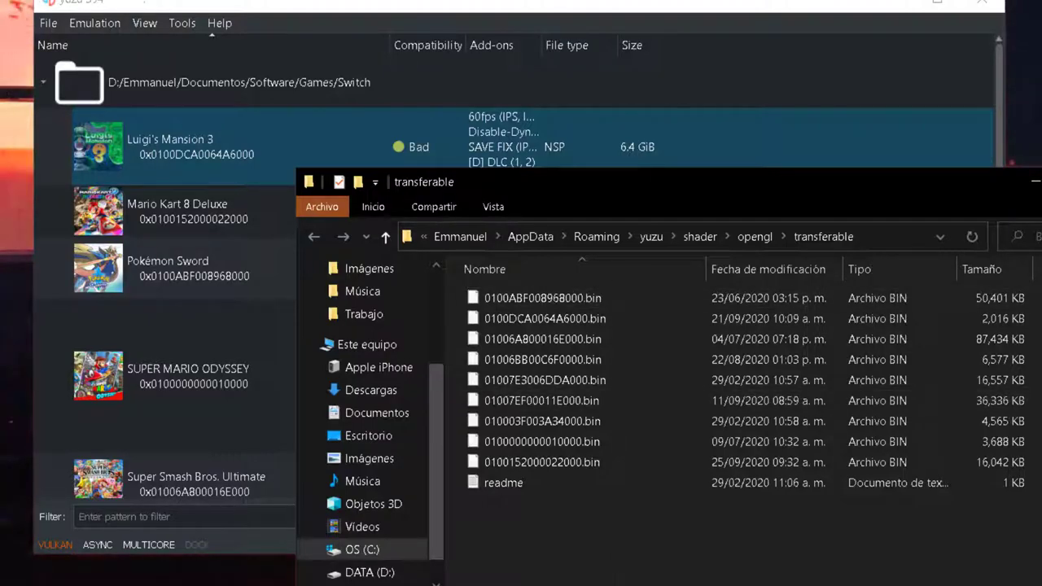
{"action": "key", "text": "alt+F4"}
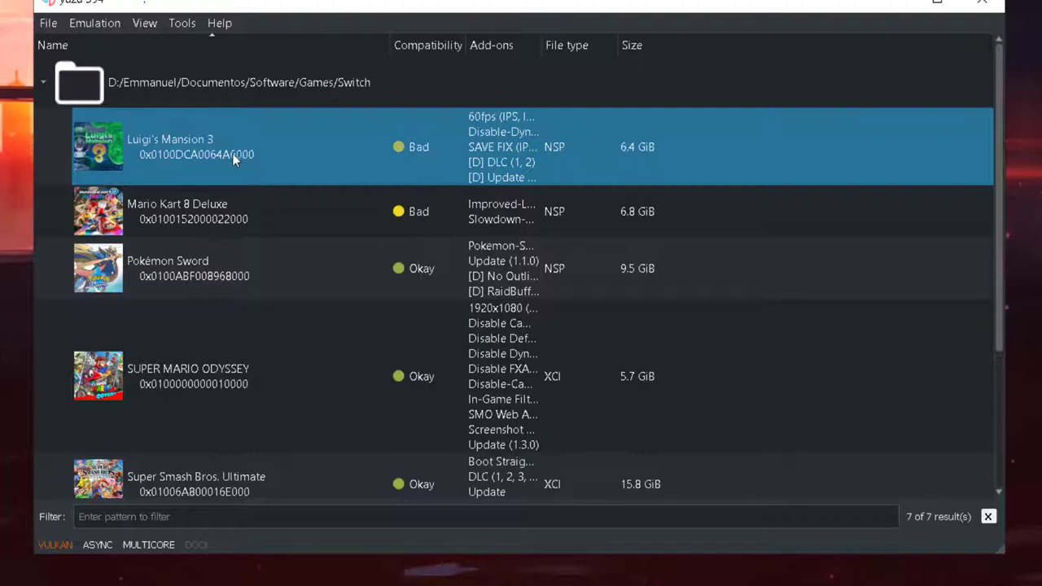
Disable and re-enable the 60fps, Disable-Dynamic-Resoluiton and SAVE FIX add-ons in the properties of Luigi's Mansion 3.
{"action": "right_click", "coordinate": [194, 141]}
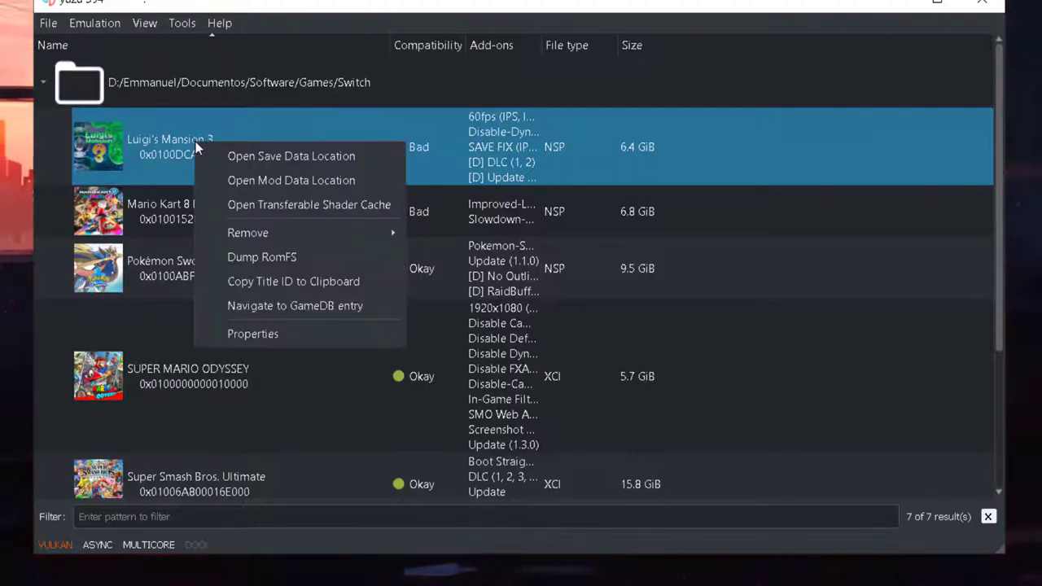
{"action": "left_click", "coordinate": [261, 338]}
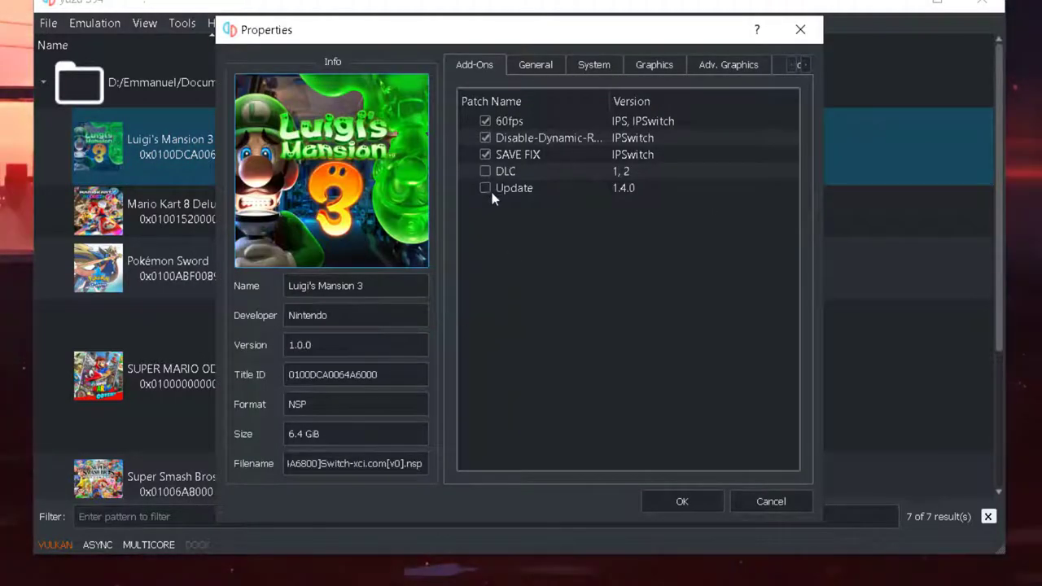
{"action": "left_click", "coordinate": [486, 138]}
{"action": "left_click", "coordinate": [486, 154]}
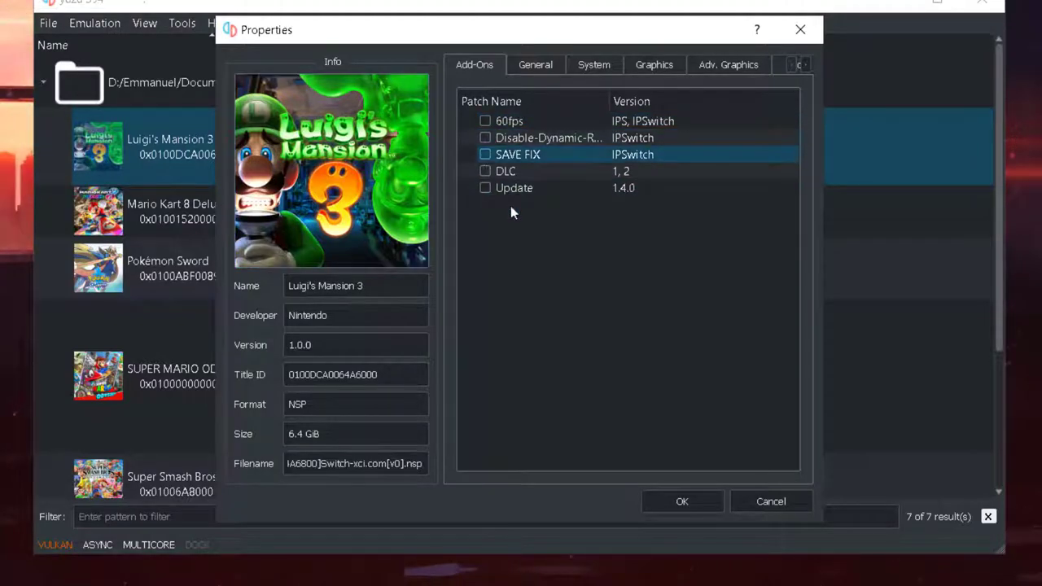
{"action": "left_click", "coordinate": [487, 123]}
{"action": "left_click", "coordinate": [490, 139]}
{"action": "left_click", "coordinate": [489, 155]}
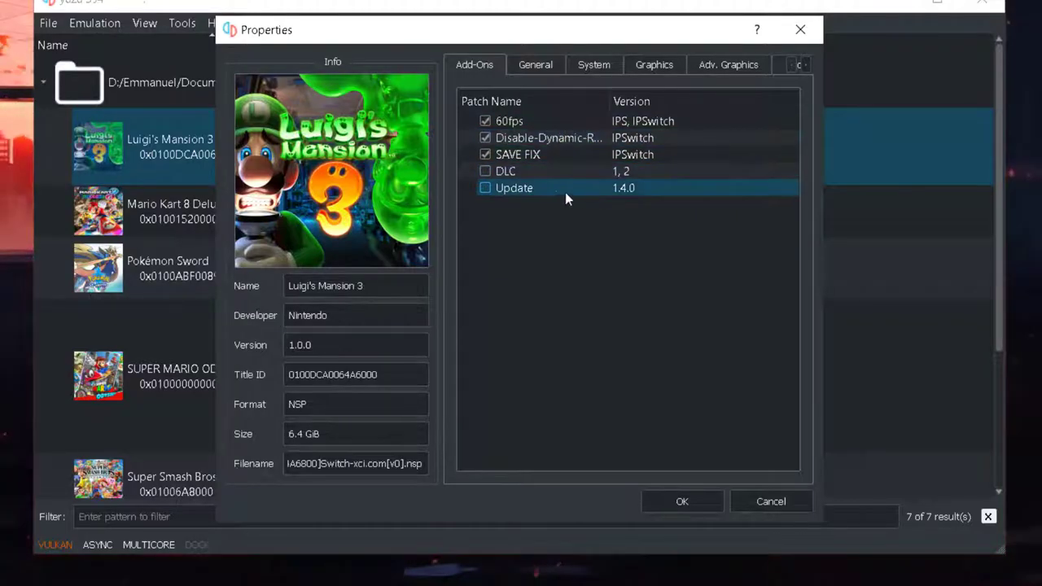
{"action": "left_click", "coordinate": [686, 502]}
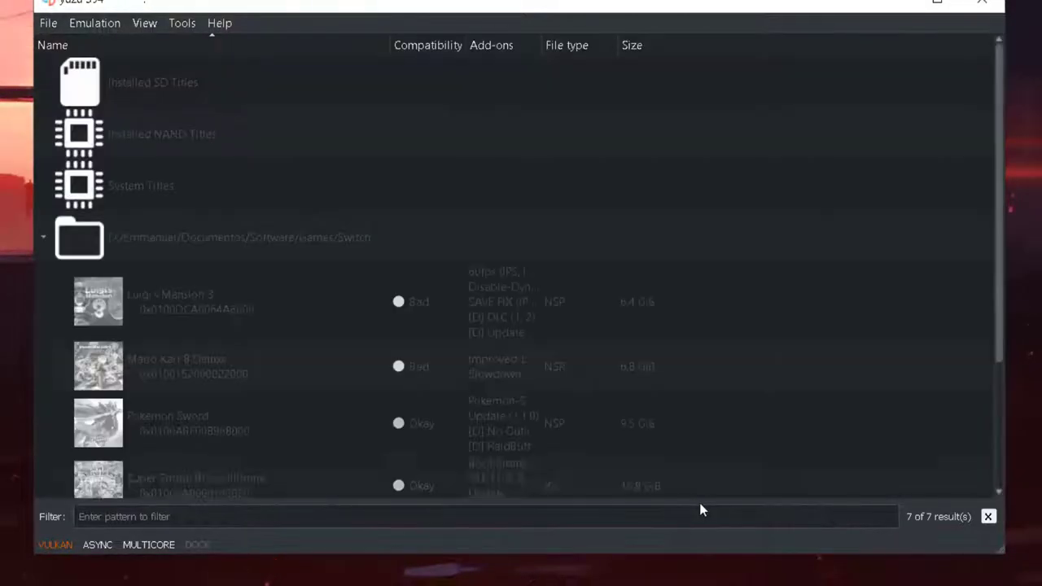
{"action": "left_click", "coordinate": [646, 189]}
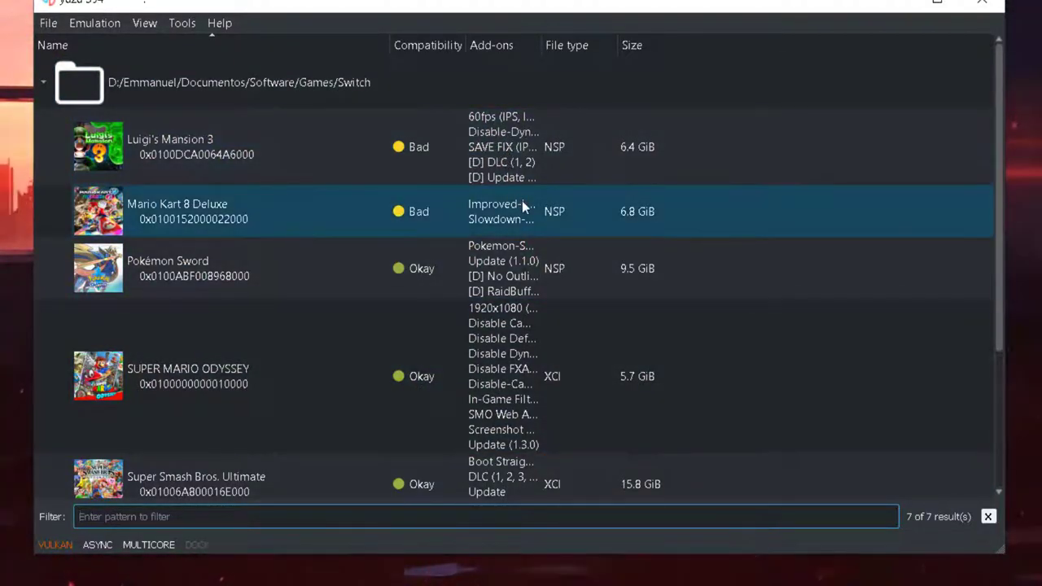
{"action": "right_click", "coordinate": [199, 145]}
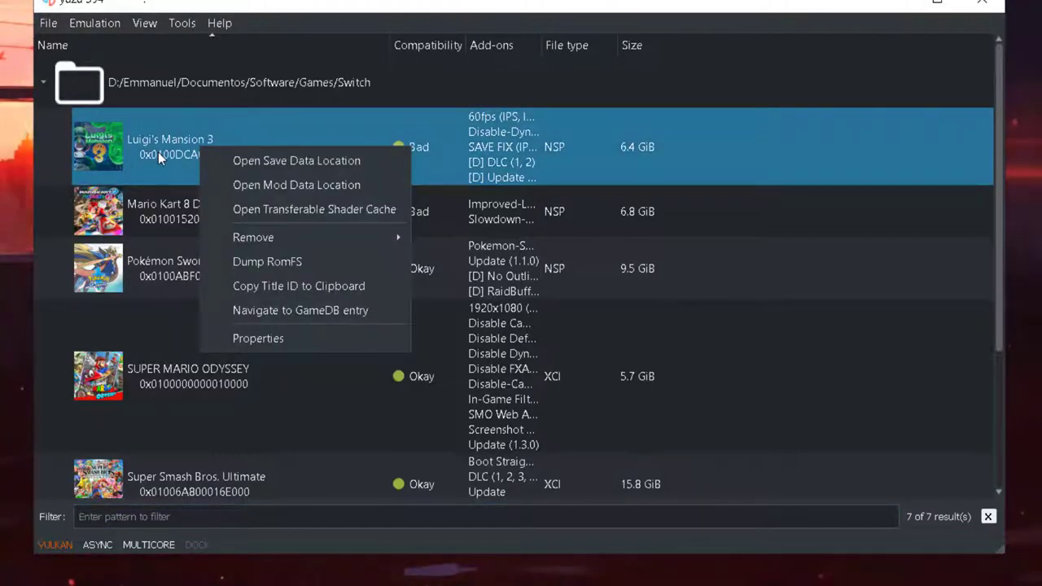
{"action": "mouse_move", "coordinate": [267, 237]}
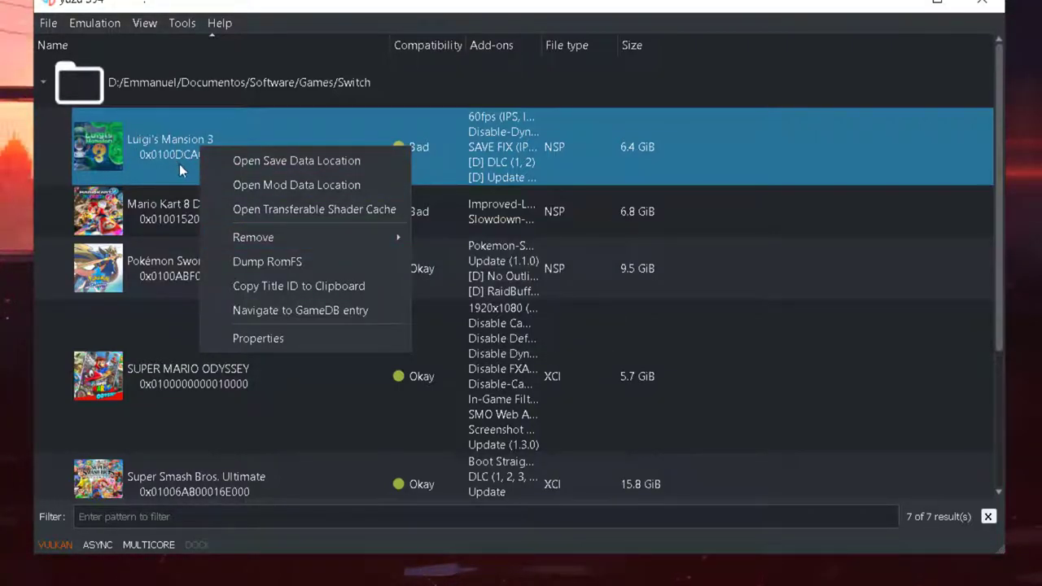
{"action": "mouse_move", "coordinate": [212, 236]}
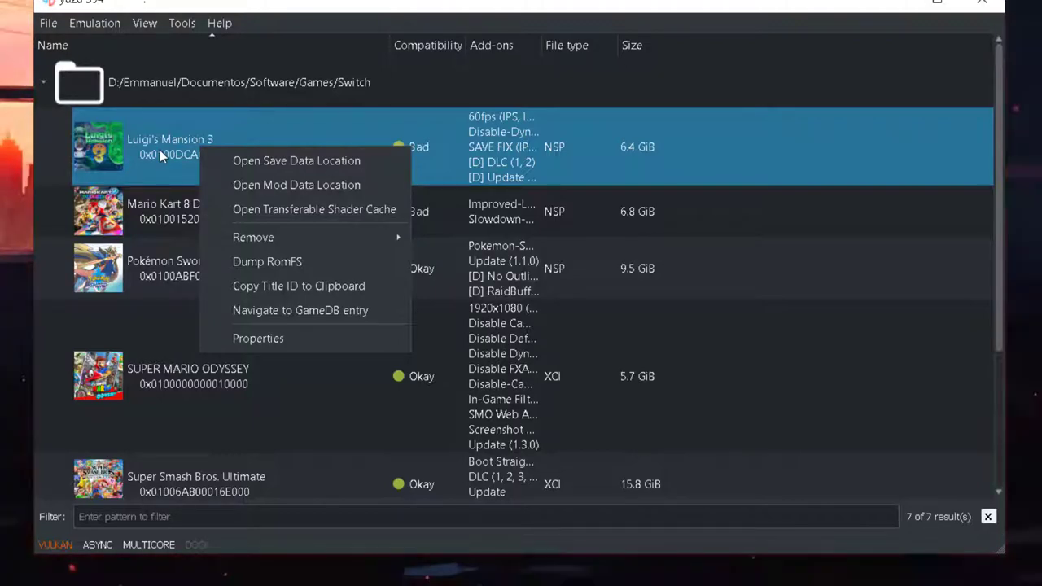
{"action": "left_click", "coordinate": [489, 10]}
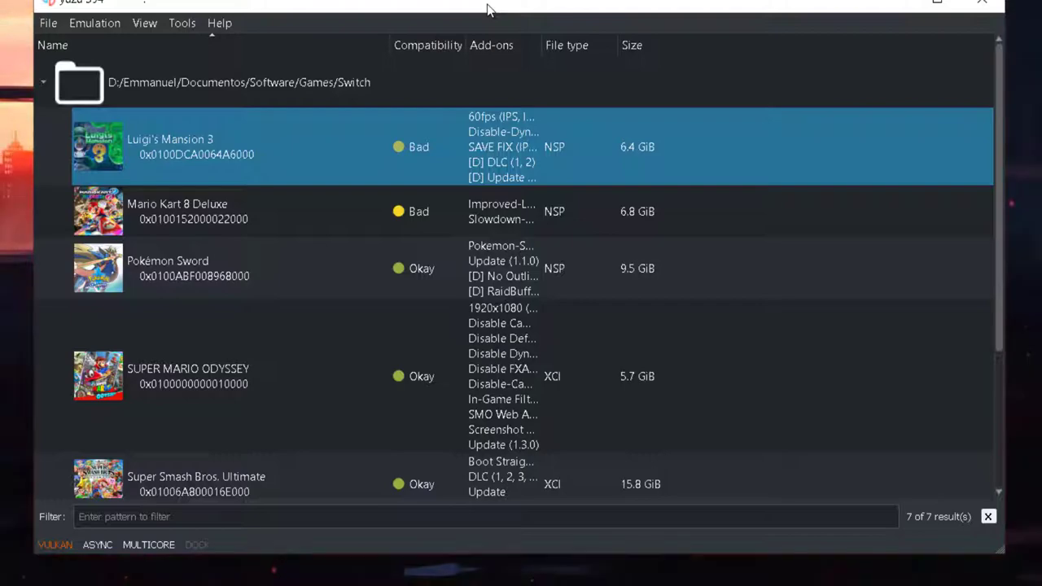